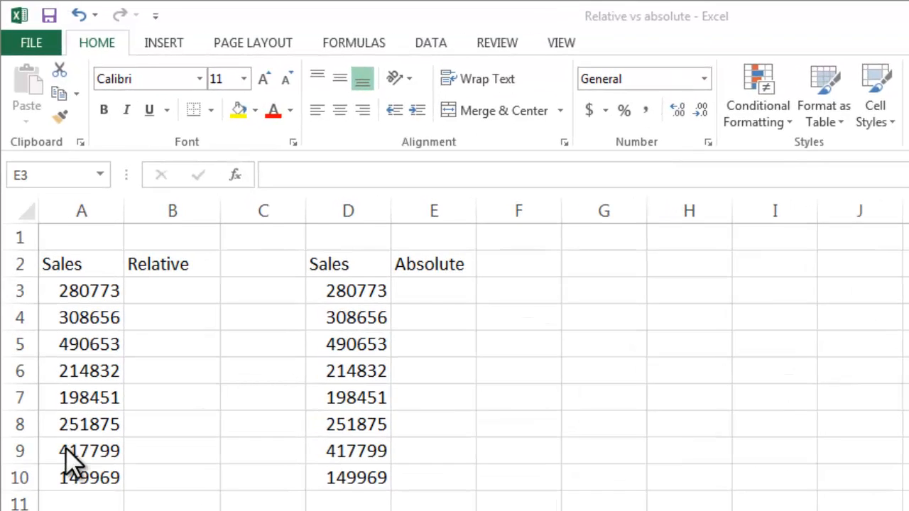
- Enter the relative reference =A3 in cell B3 and fill it down to B10
click(174, 294)
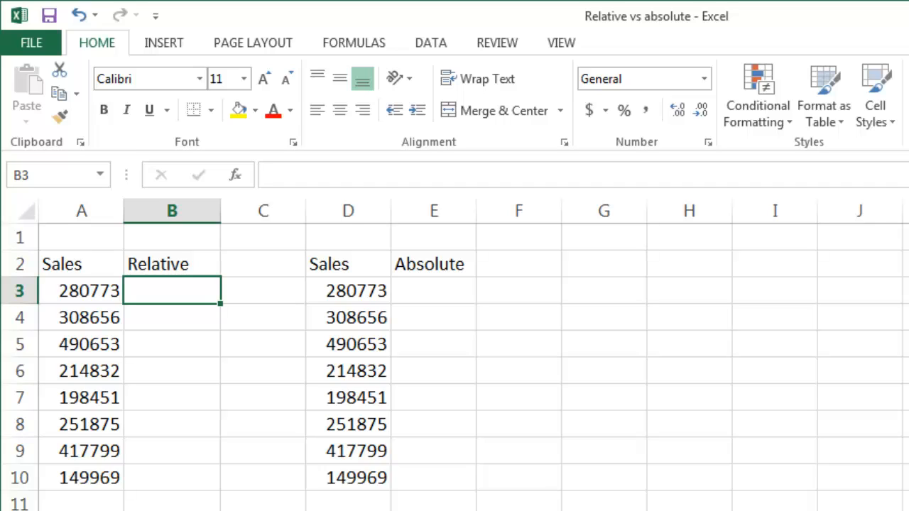
text(=)
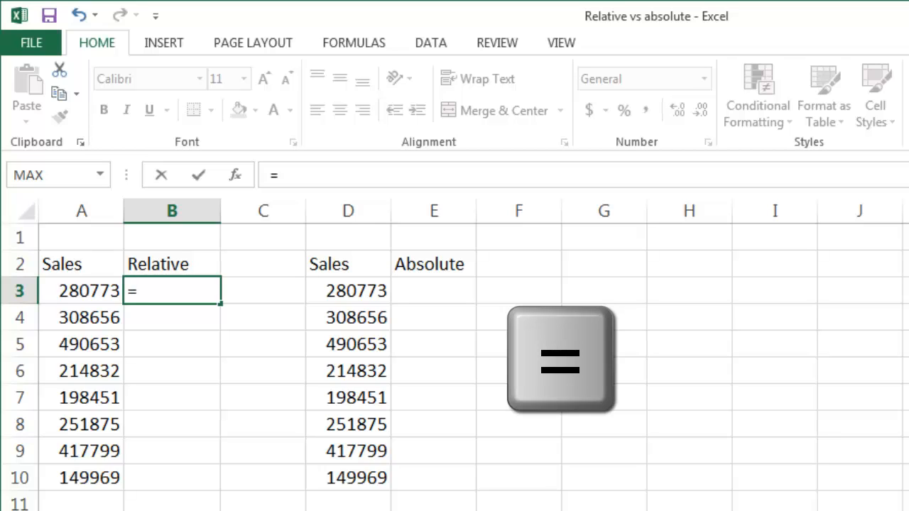
key(Left)
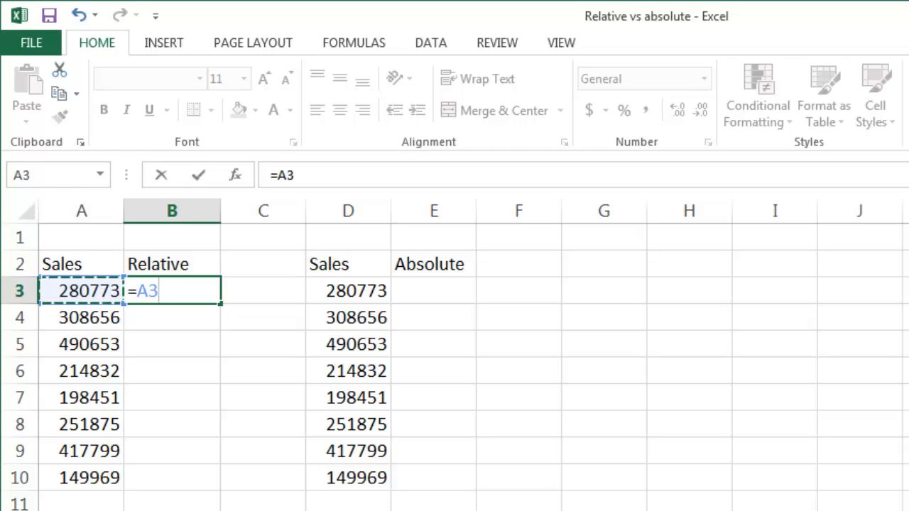
key(ctrl+Return)
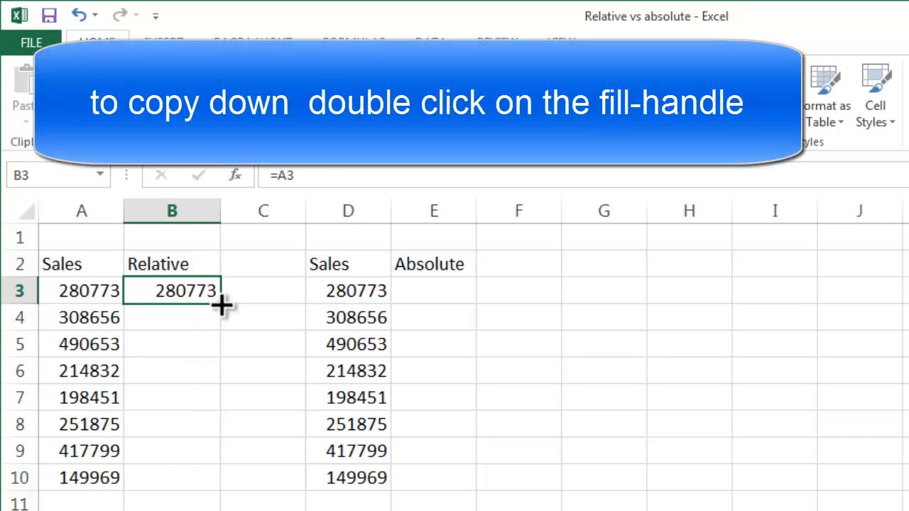
double_click(220, 304)
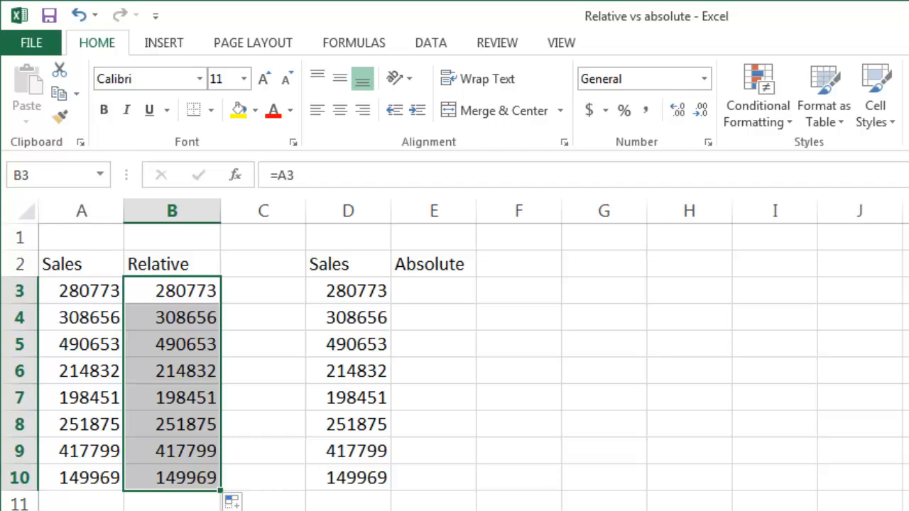
- Inspect the formulas in cells B3, B4 and B5 to see which Sales cells they reference
click(172, 292)
key(F2)
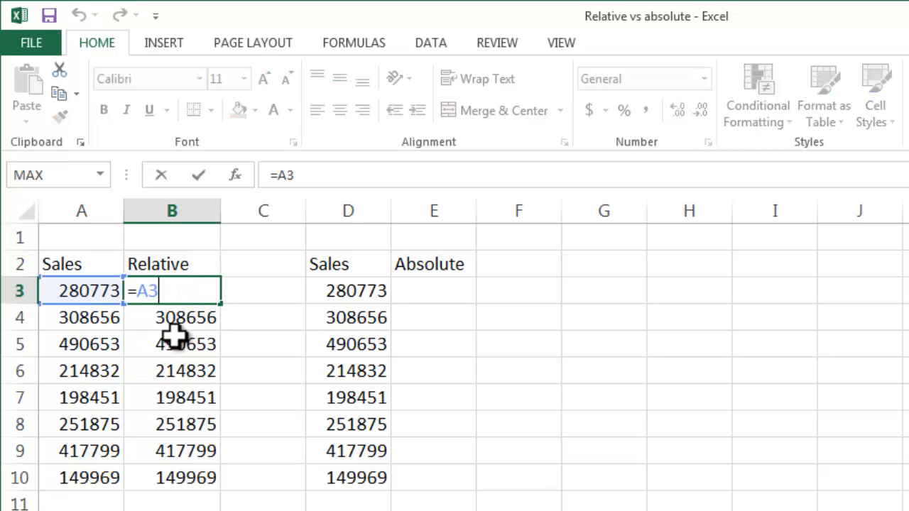
key(ctrl+Return)
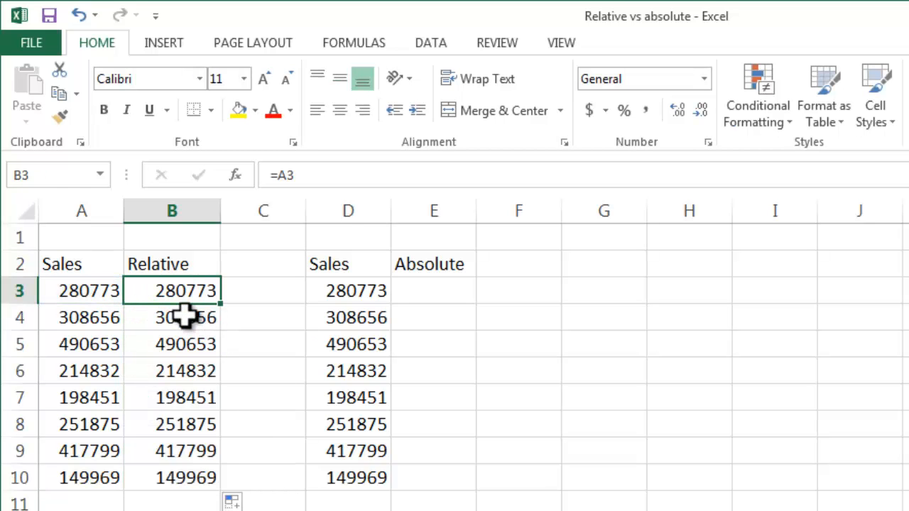
double_click(179, 319)
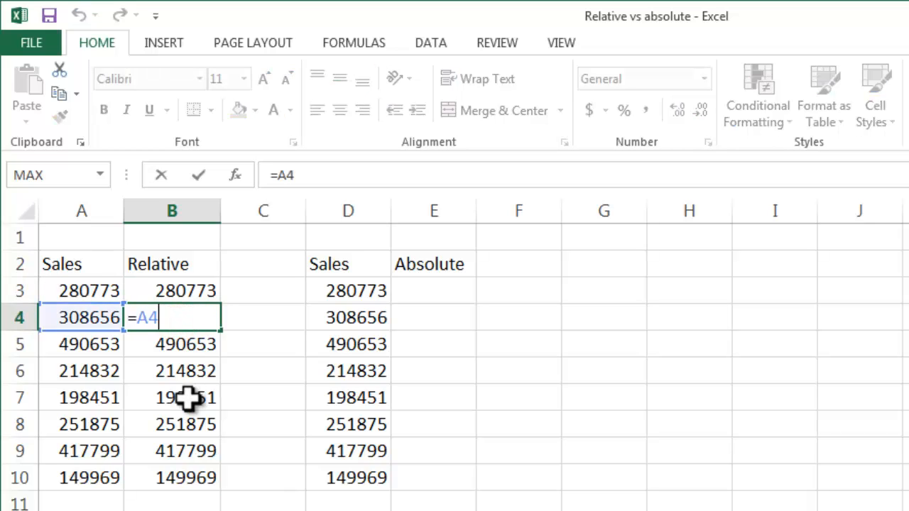
key(ctrl+Return)
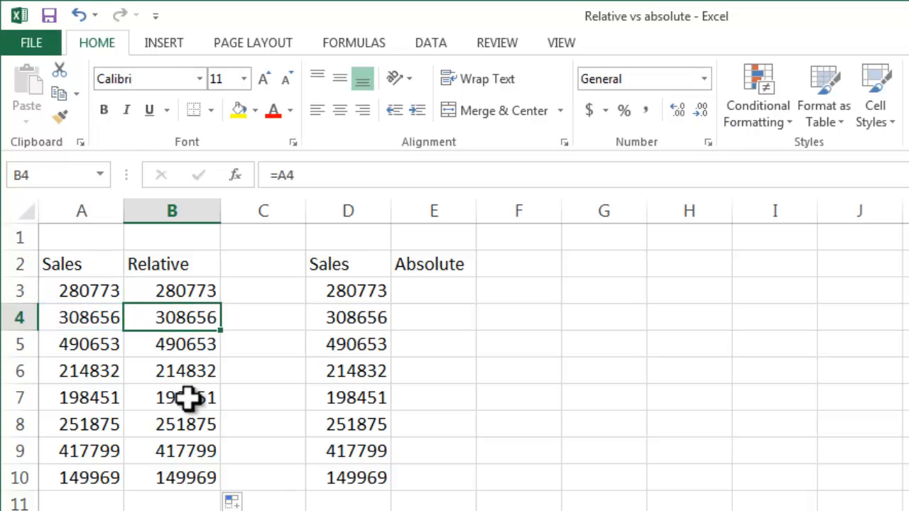
double_click(206, 345)
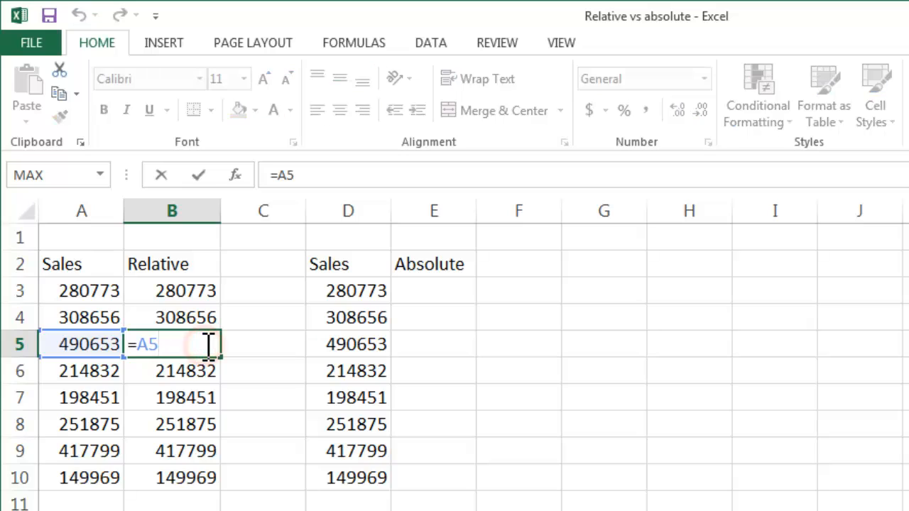
key(ctrl+Return)
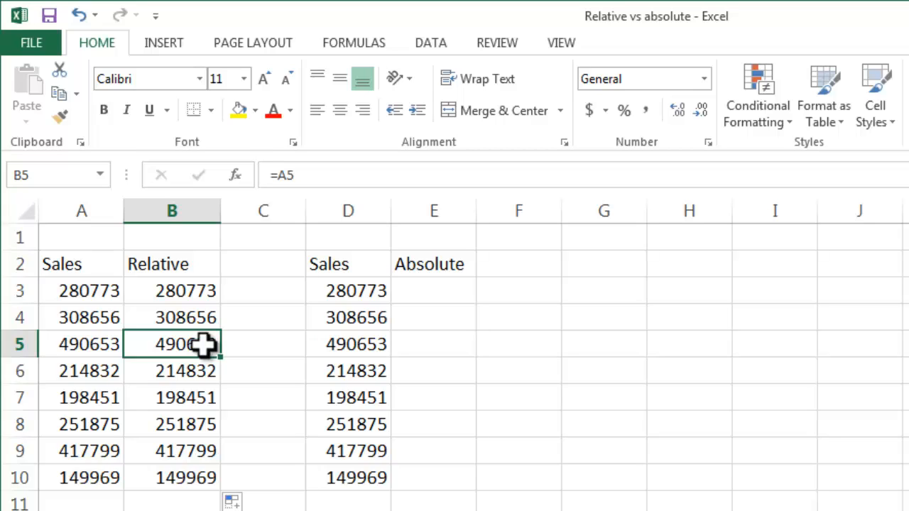
- Enter the absolute reference =$D$3 in cell E3 and fill it down to E10
click(445, 291)
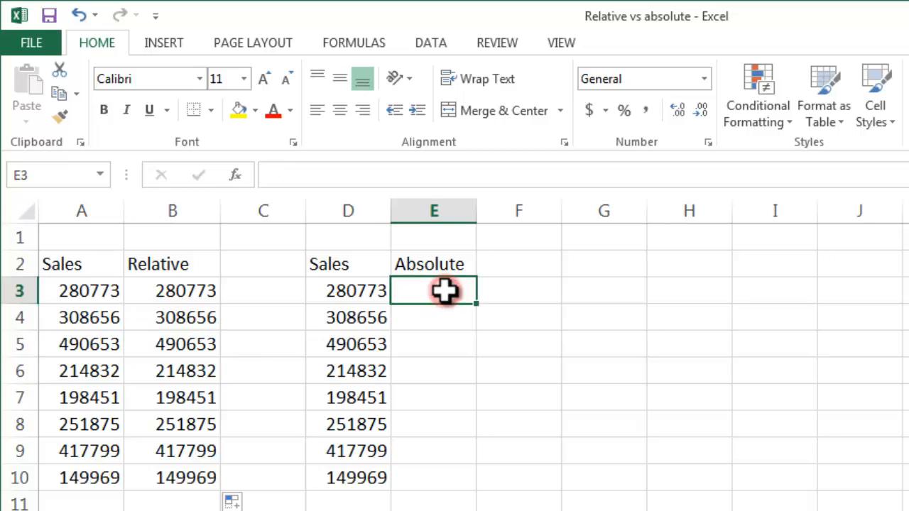
text(=)
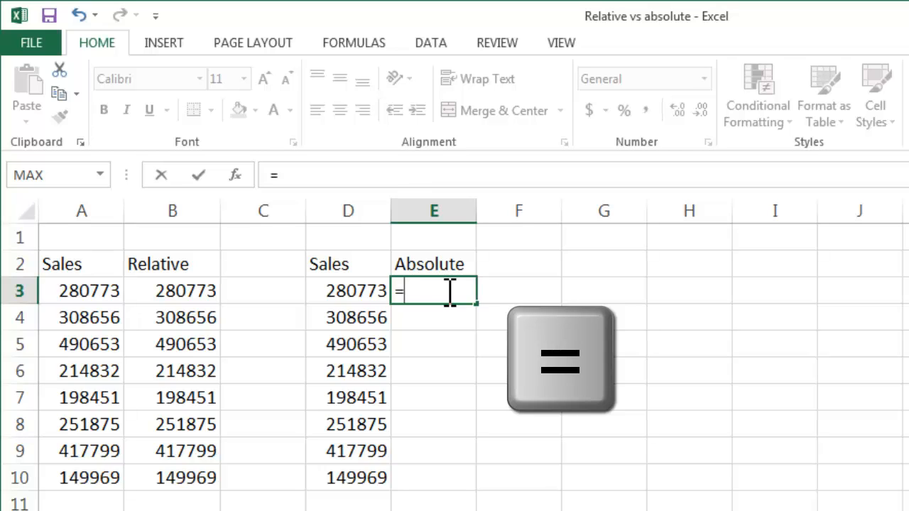
key(Left)
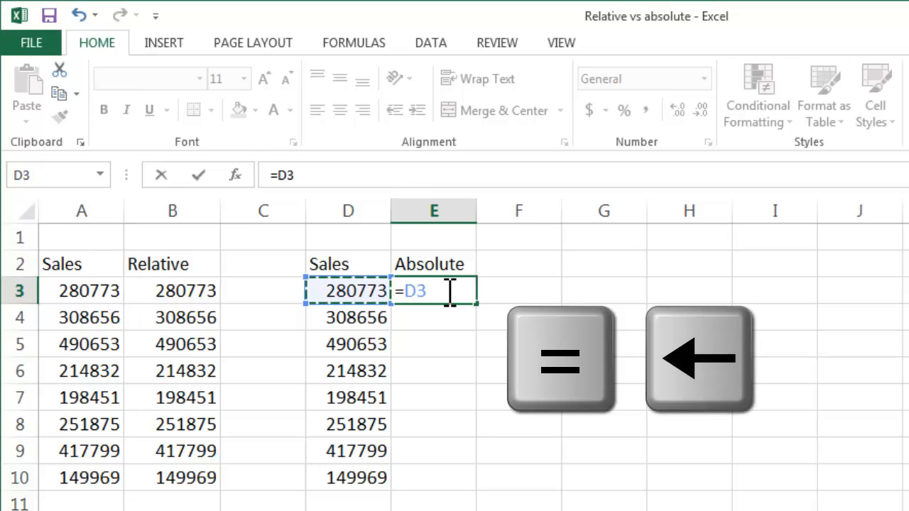
click(409, 291)
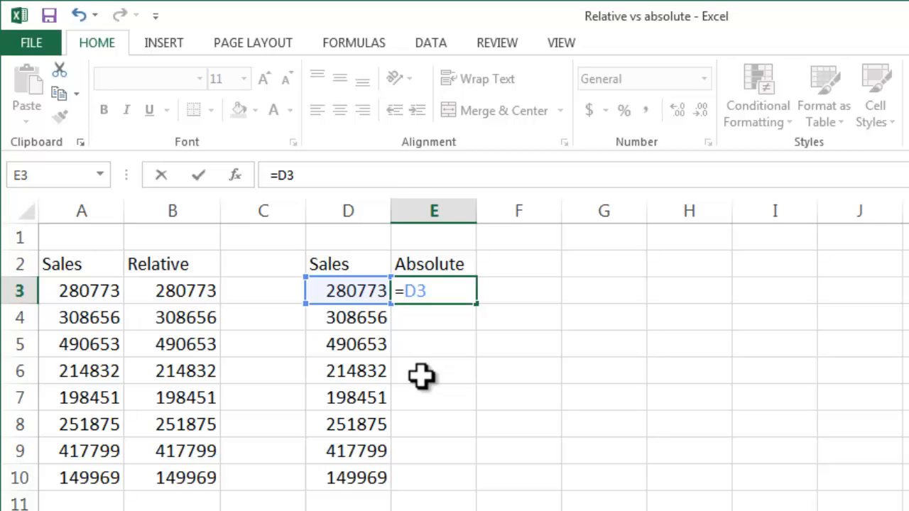
text($)
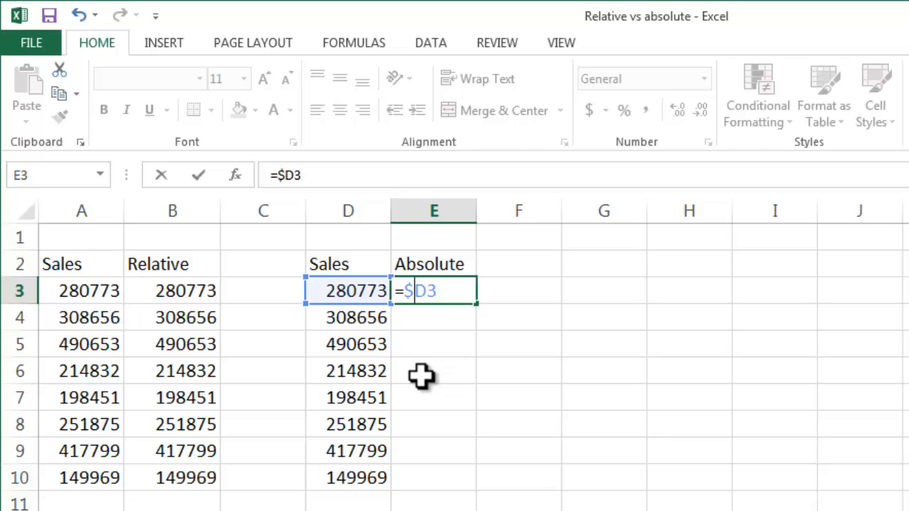
click(425, 291)
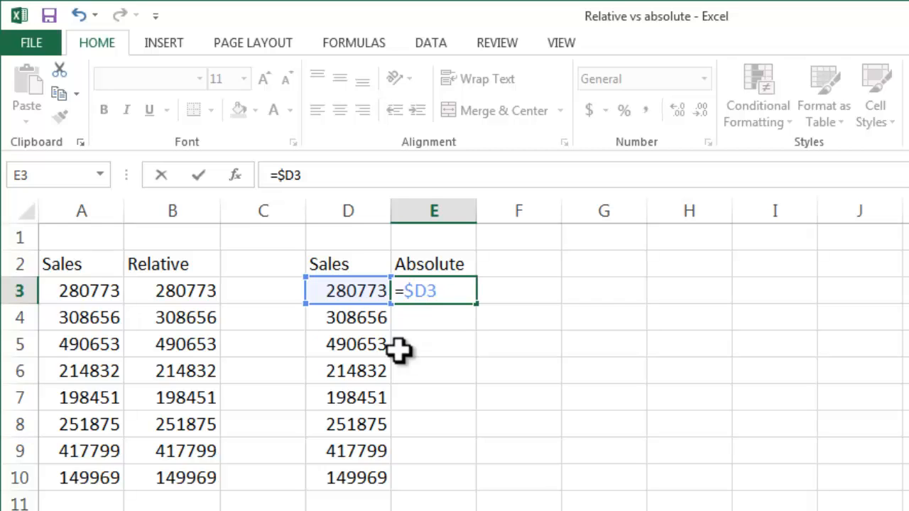
text($)
key(ctrl+Return)
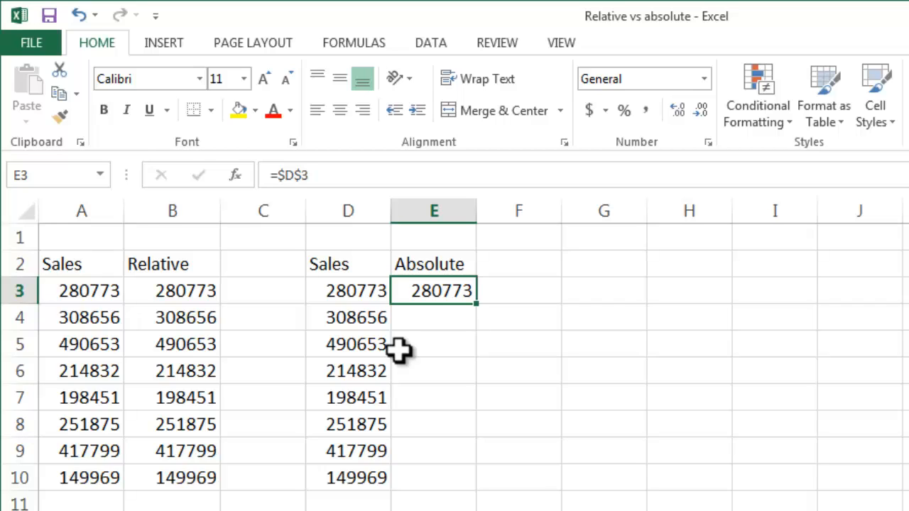
double_click(480, 304)
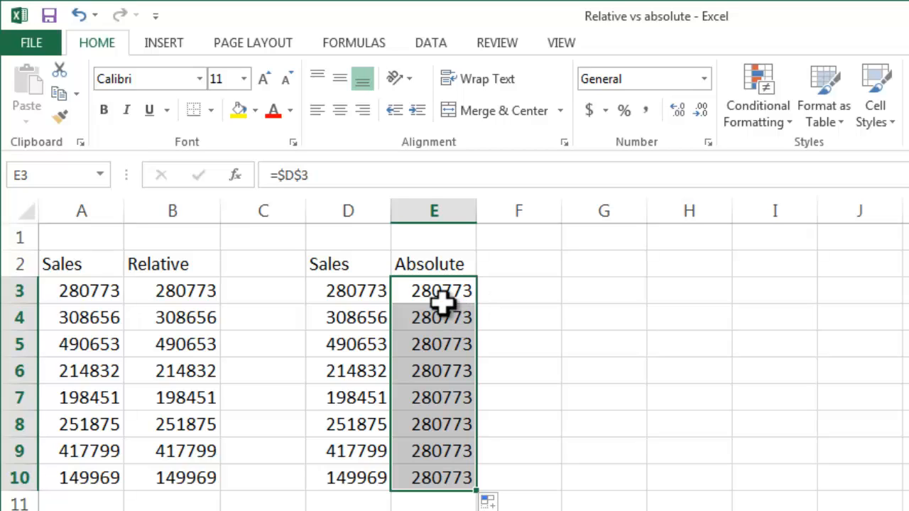
- Inspect the formulas in cells E3 and E4 to see which Sales cell they reference
double_click(452, 291)
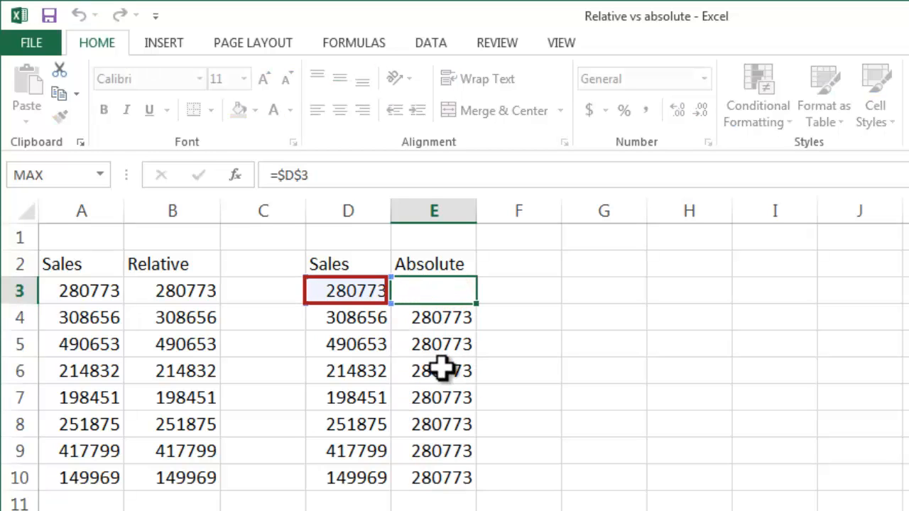
key(Escape)
click(462, 318)
double_click(461, 318)
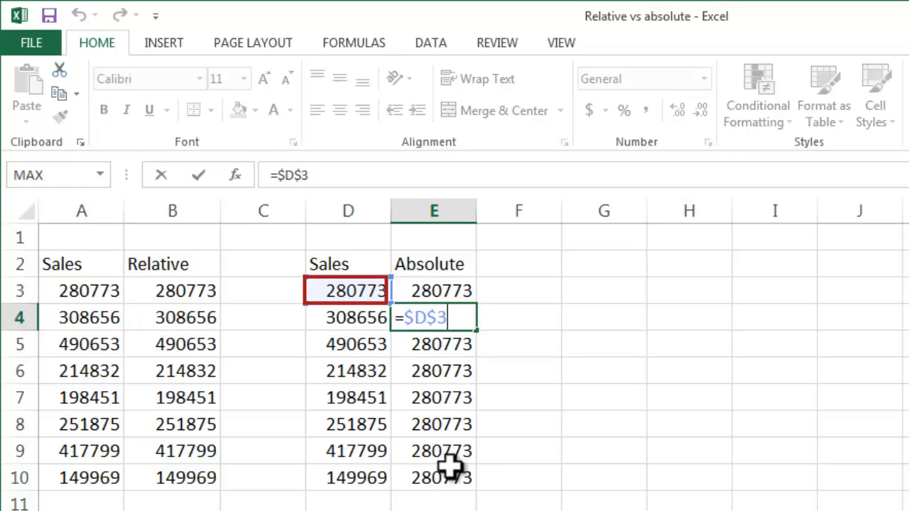
key(Escape)
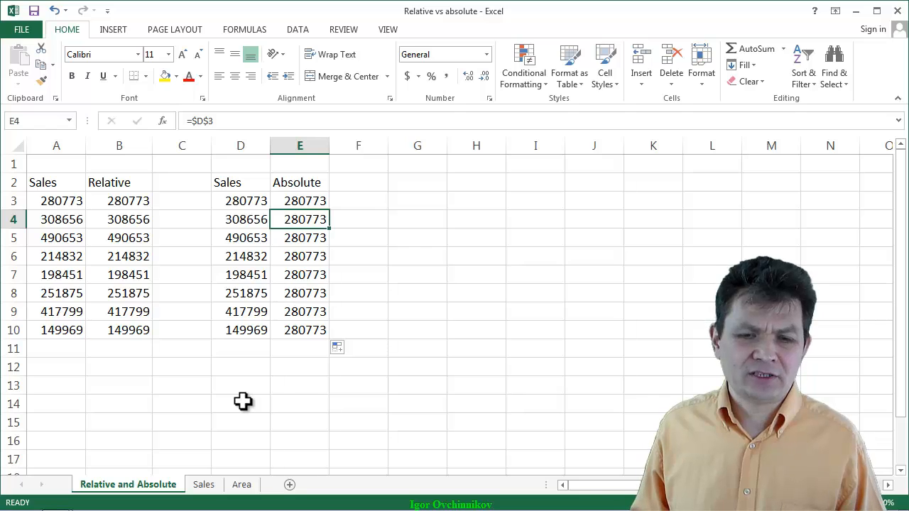
- Copy the relative formula from B3 into E14 and inspect the reference of the pasted formula
click(140, 203)
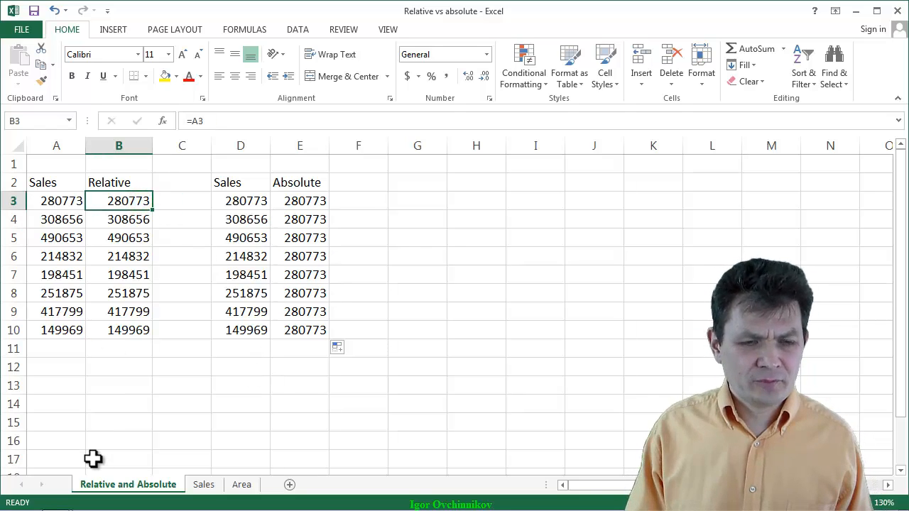
key(ctrl+c)
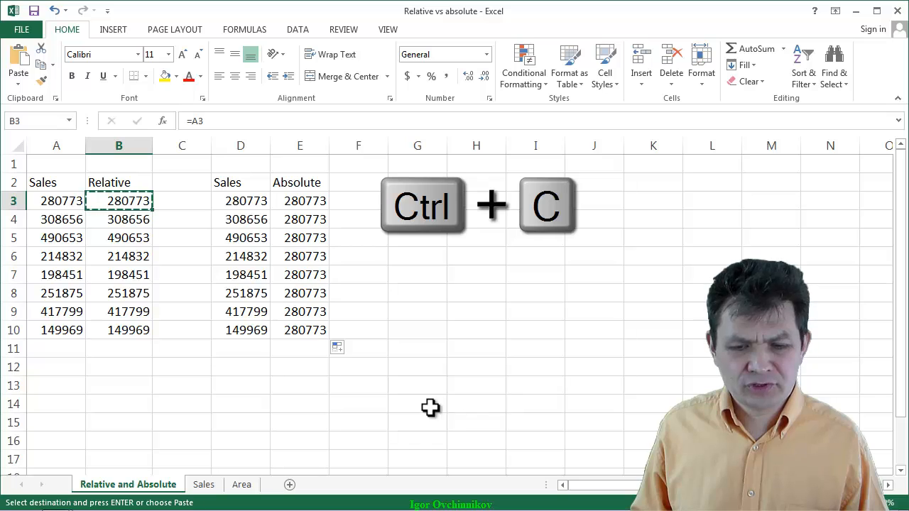
click(306, 410)
key(ctrl+v)
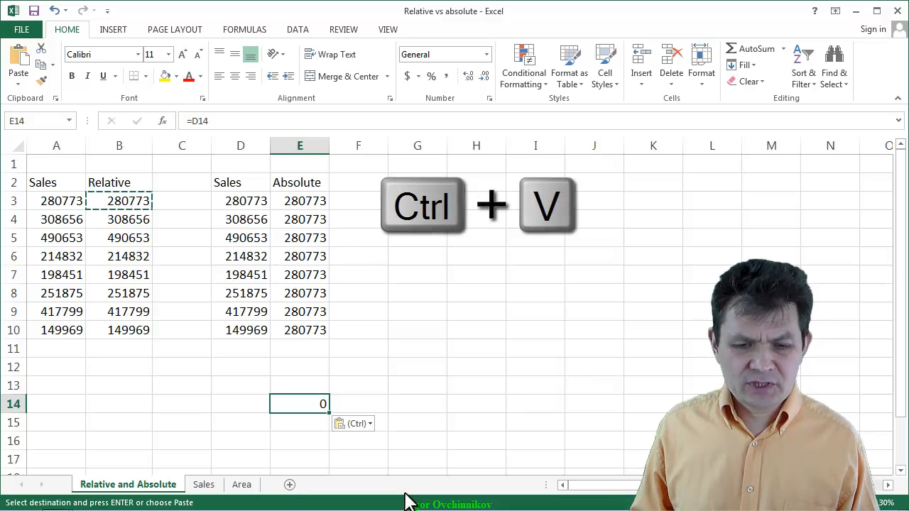
double_click(304, 402)
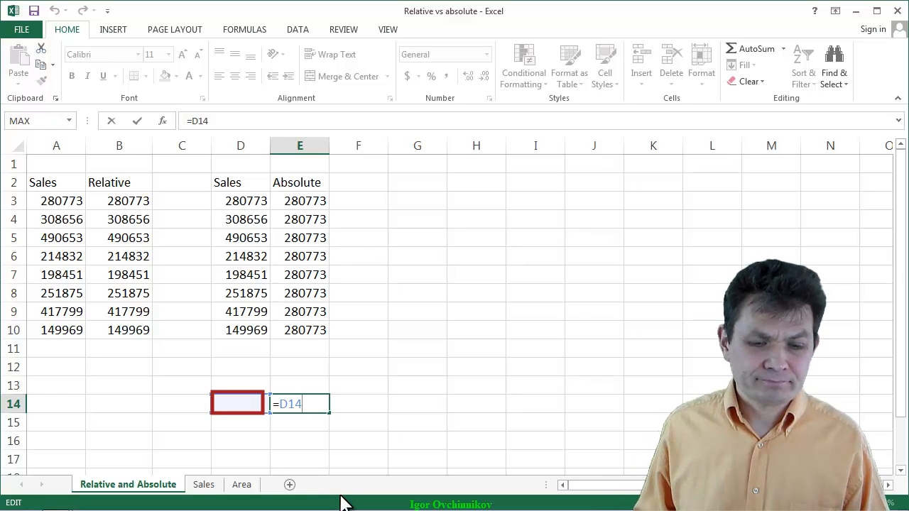
key(ctrl+Return)
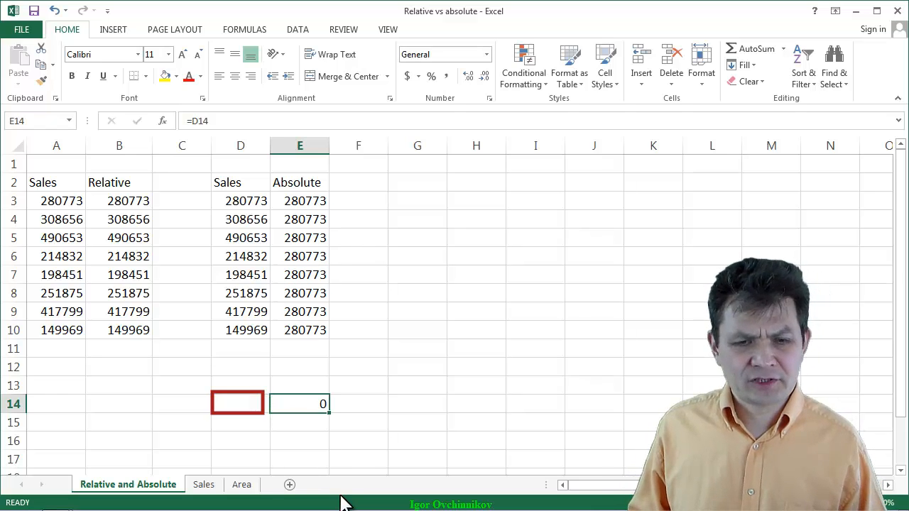
- Copy the absolute formula from E3 into I5 and inspect the reference of the pasted formula
click(298, 202)
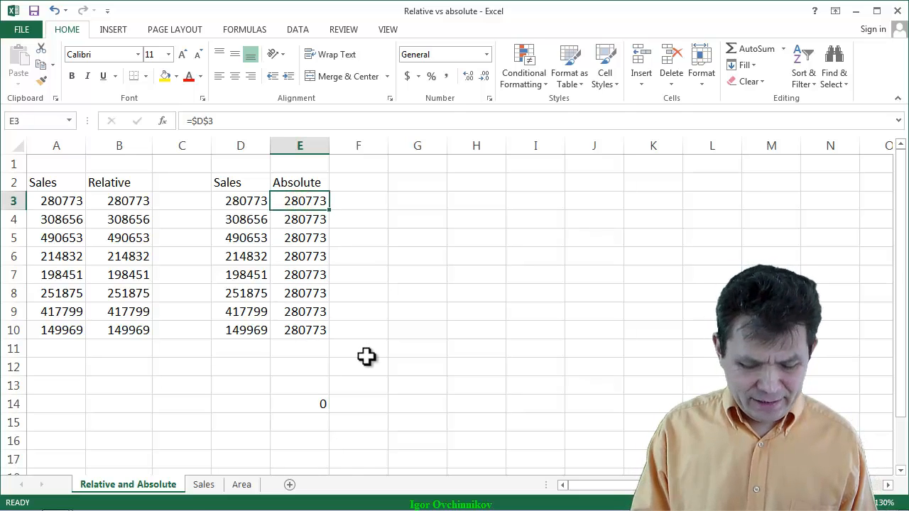
key(ctrl+c)
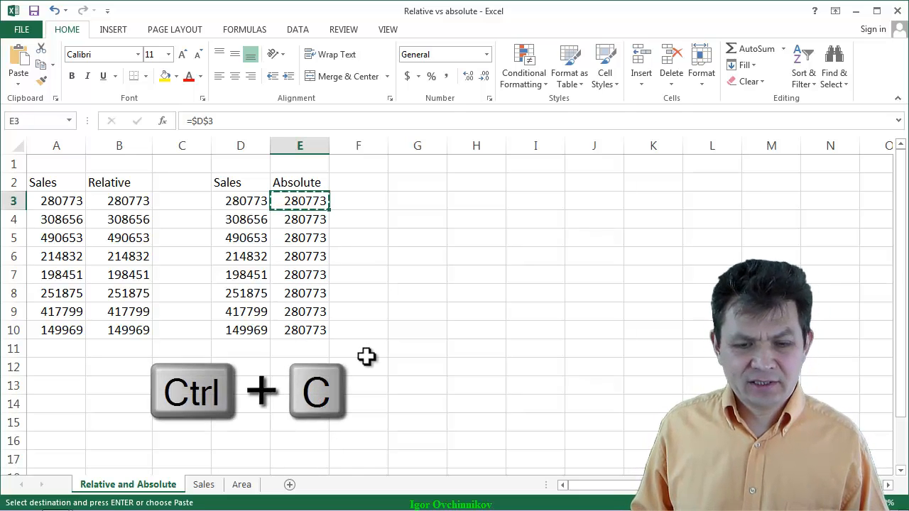
click(564, 204)
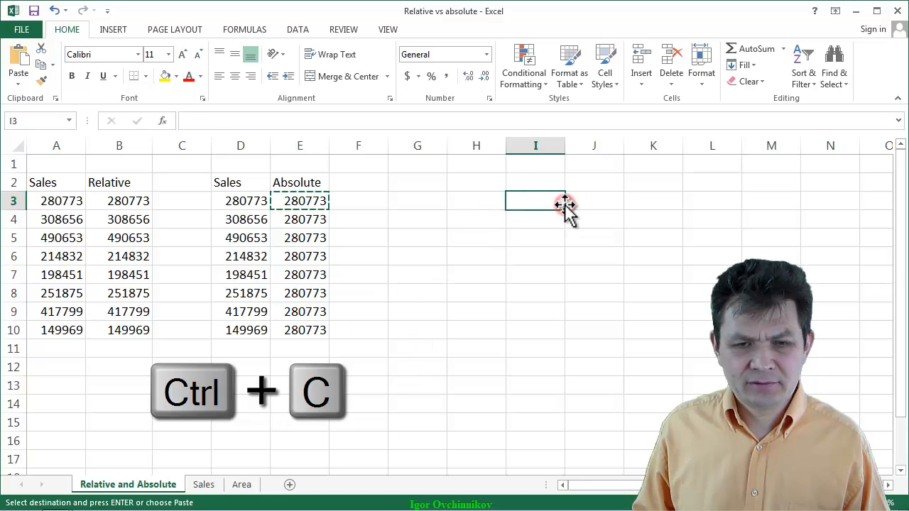
click(539, 236)
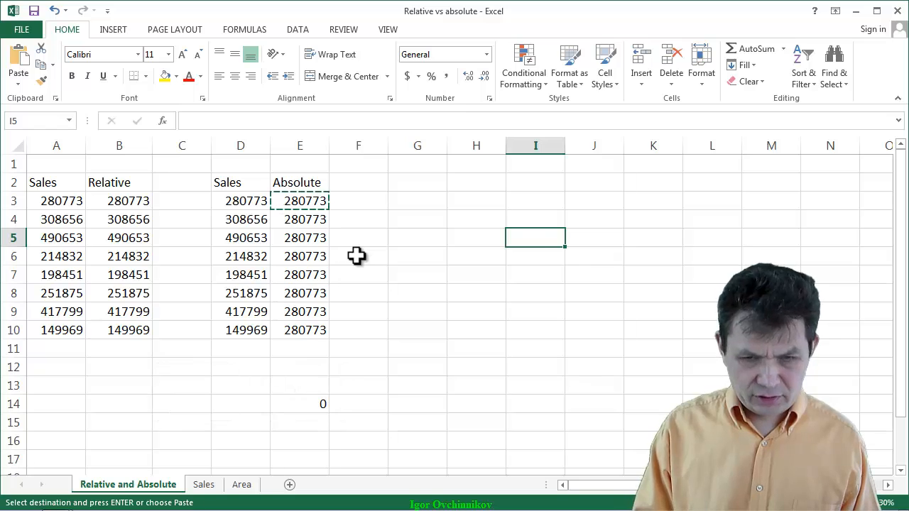
key(ctrl+v)
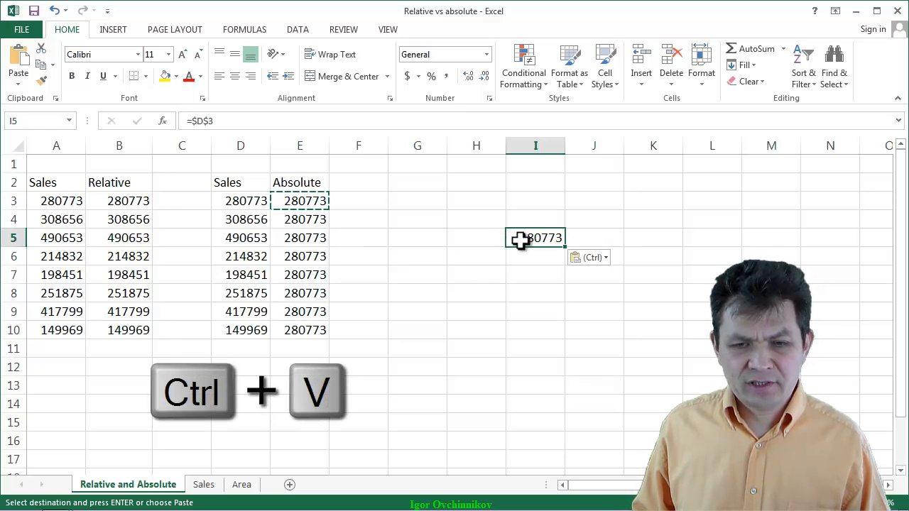
key(Escape)
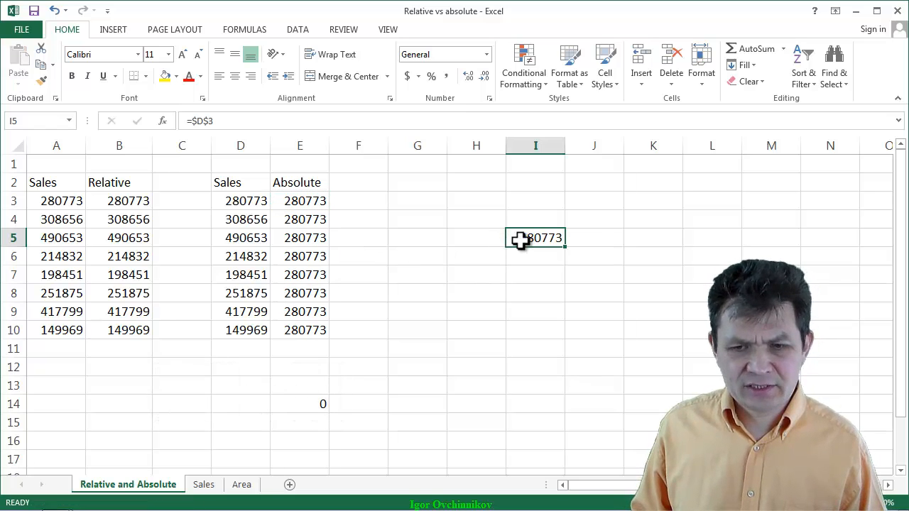
double_click(521, 240)
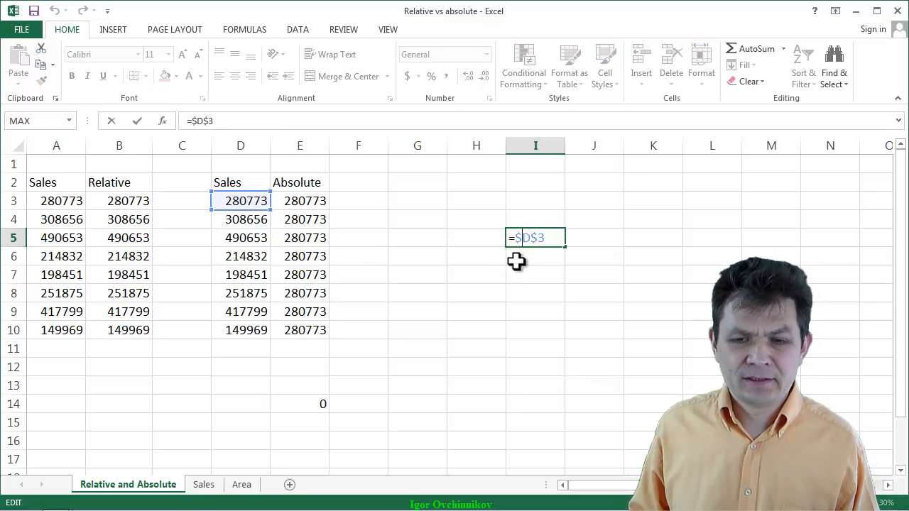
key(Escape)
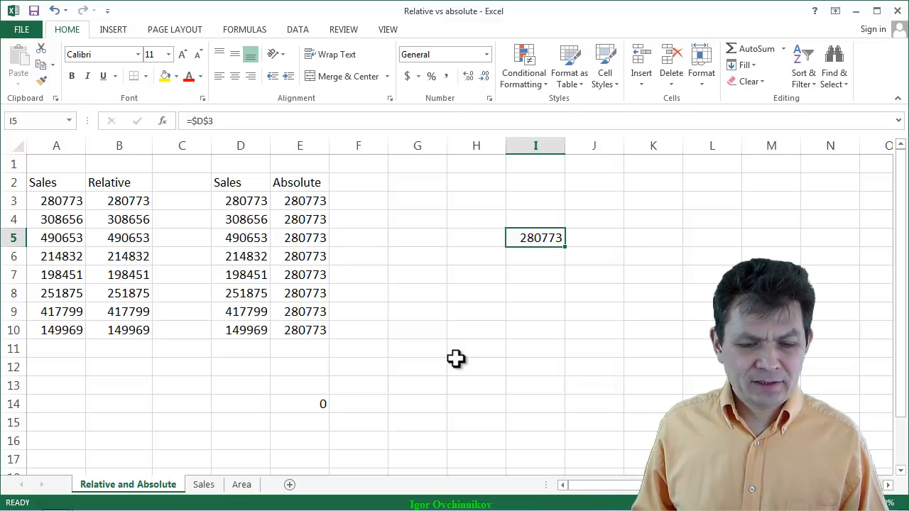
- On the Sales sheet, enter the relative formula =B4*E1 in cell C4 to calculate the first commission due
click(202, 484)
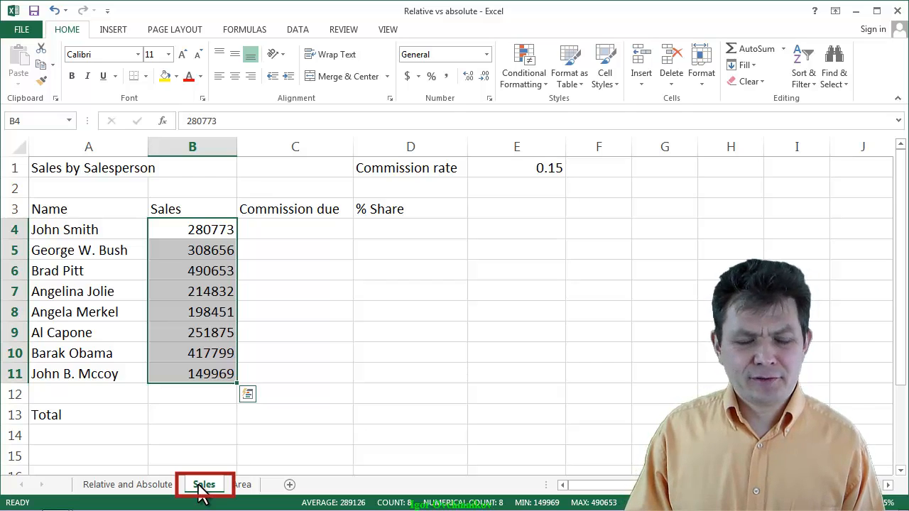
click(96, 227)
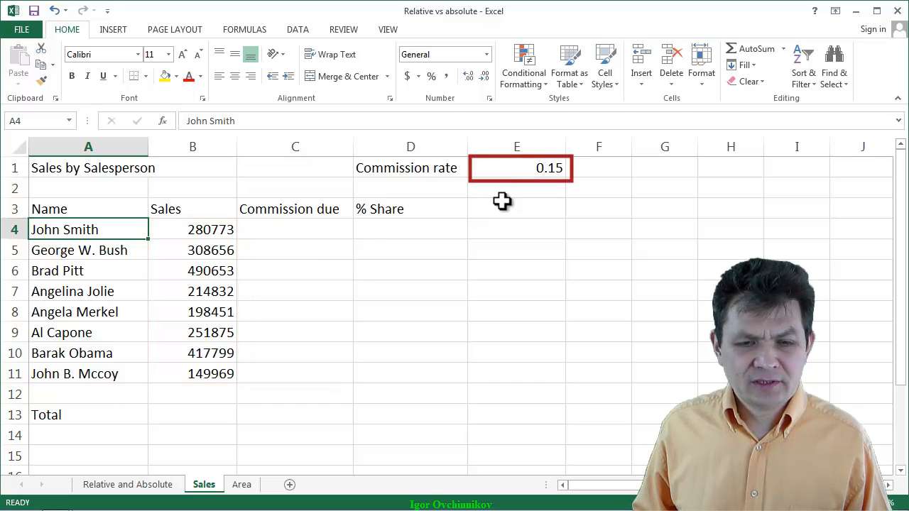
click(306, 230)
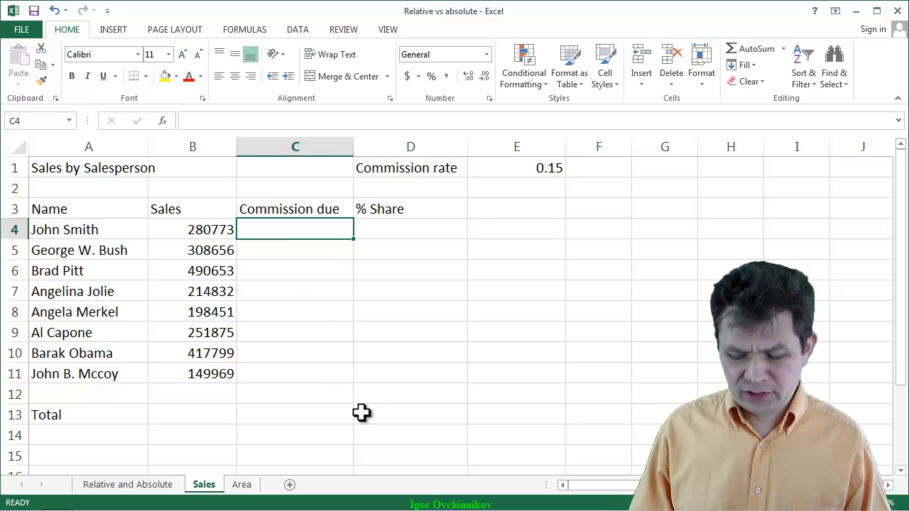
text(=)
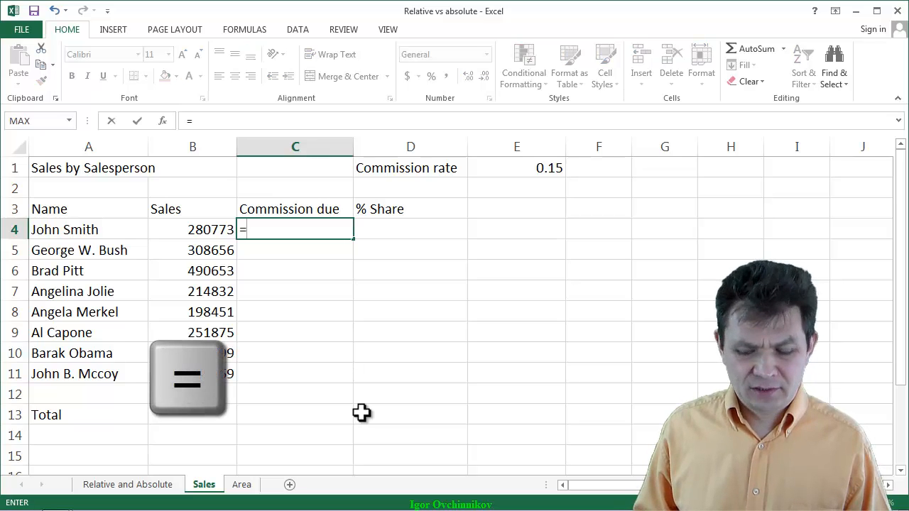
key(Left)
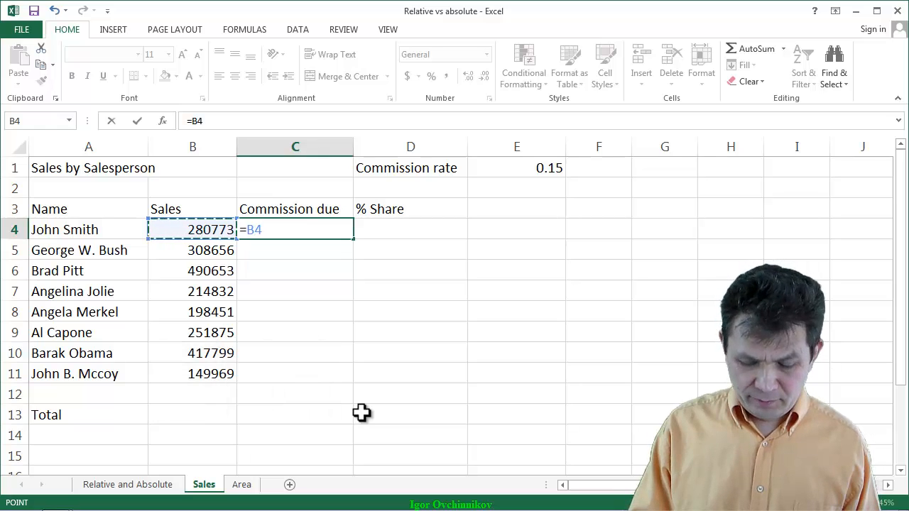
text(*)
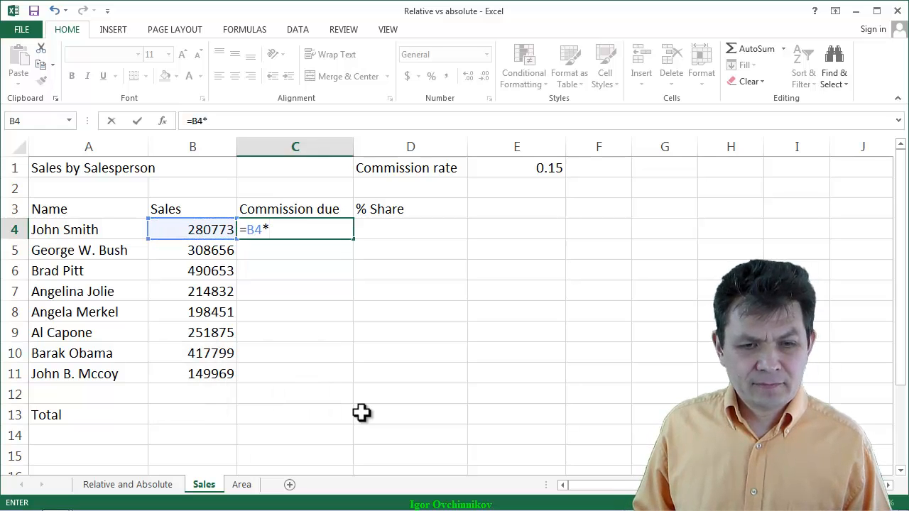
click(533, 166)
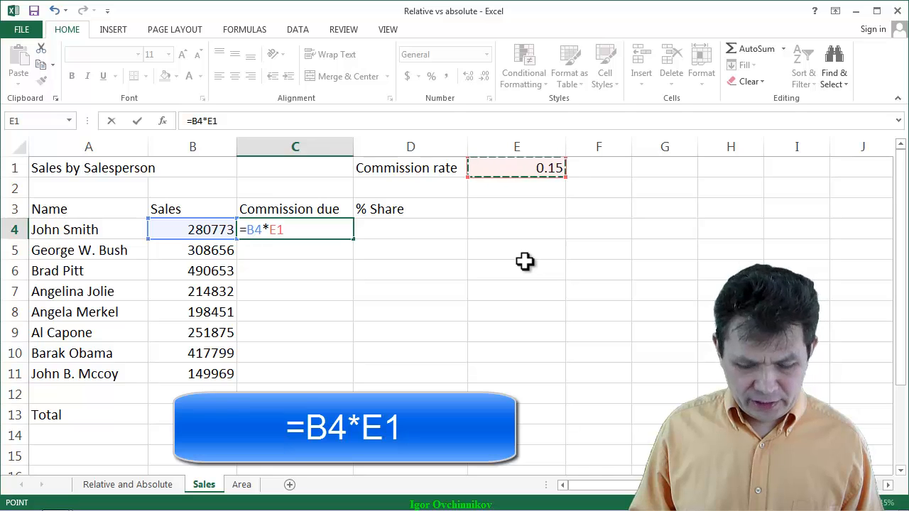
key(ctrl+Return)
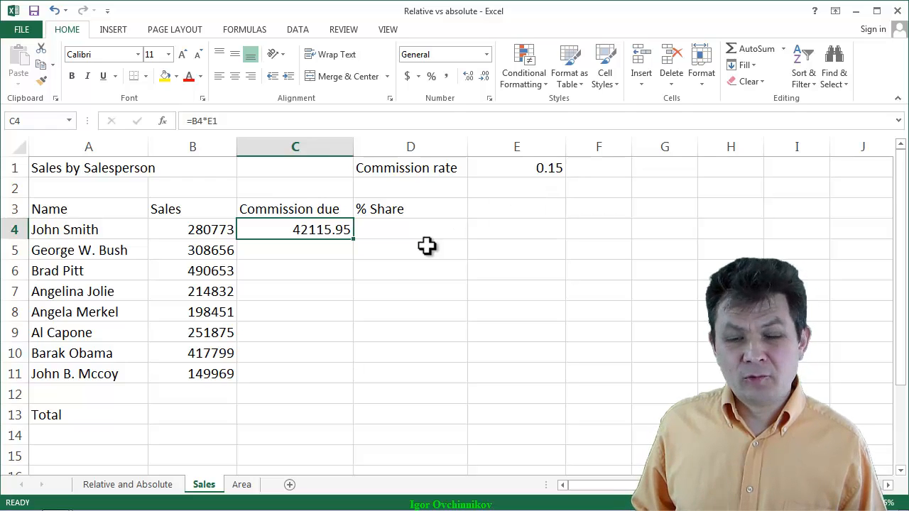
- Fill the relative commission formula from C4 down to C11 and inspect the references in C4 and C5
double_click(353, 240)
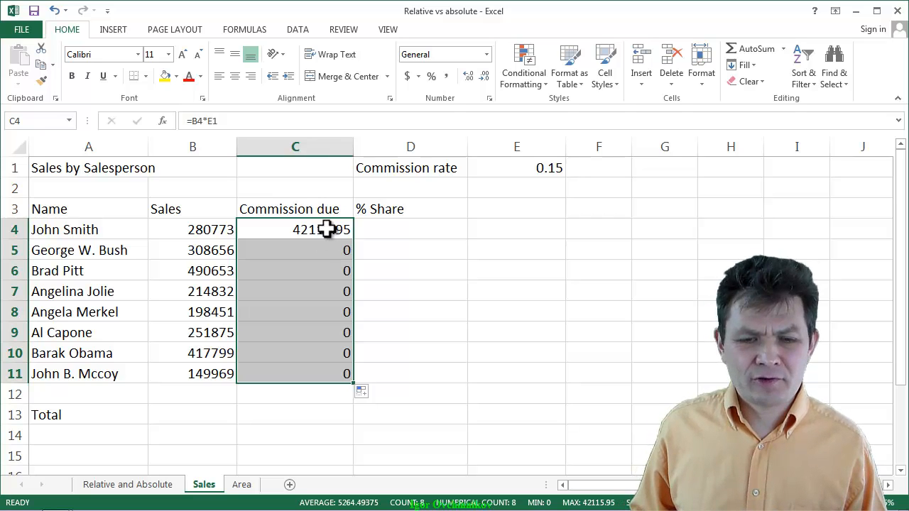
double_click(328, 230)
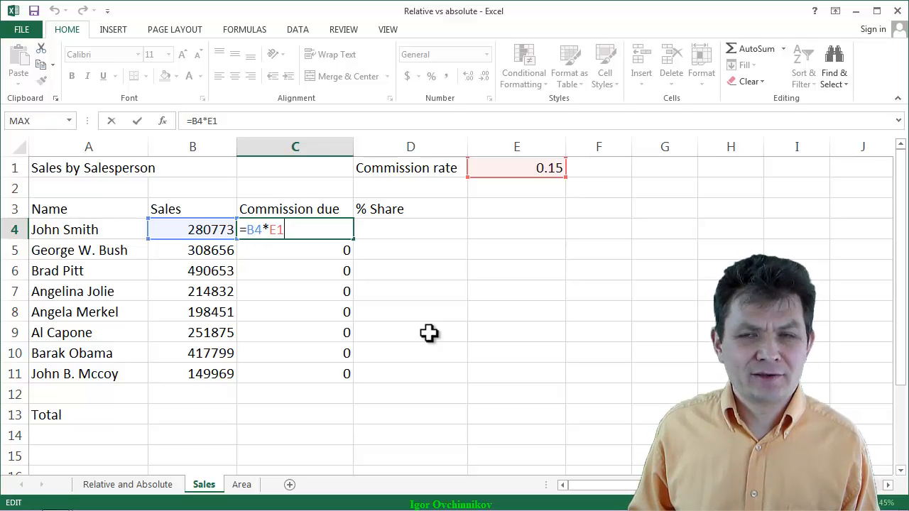
key(ctrl+Return)
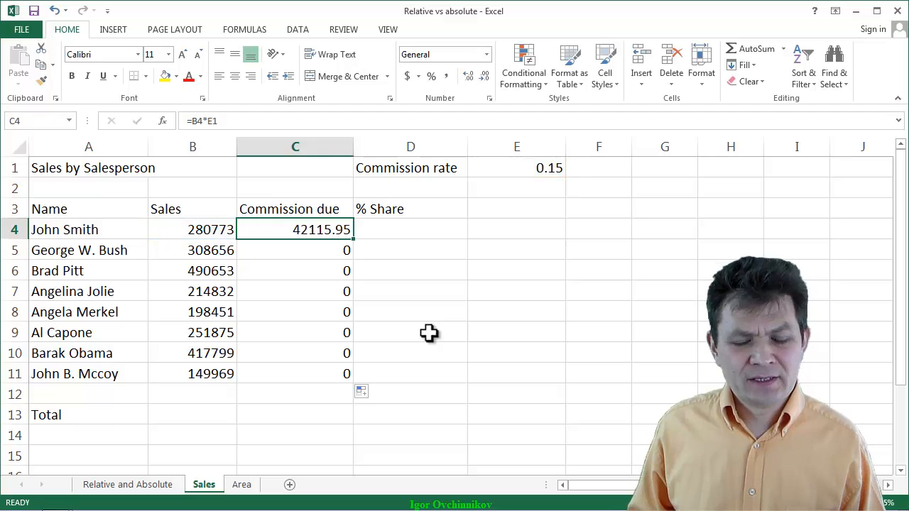
double_click(320, 251)
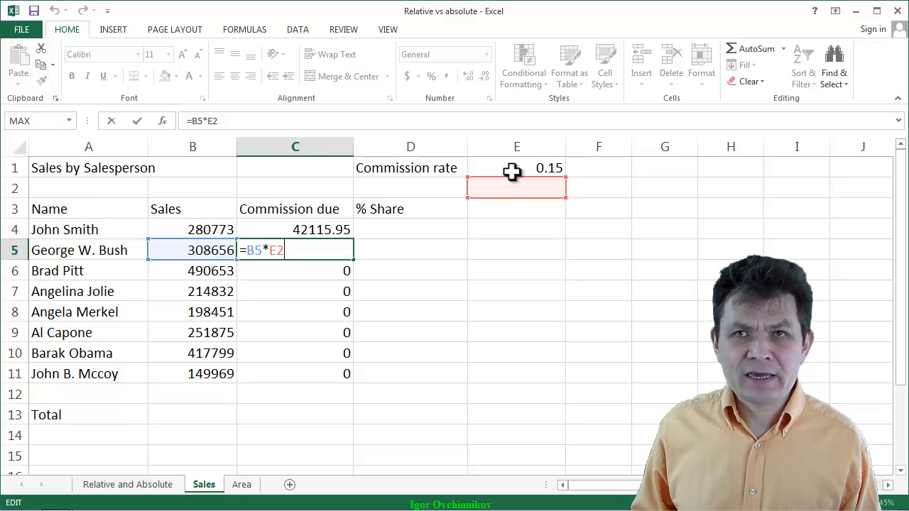
key(ctrl+Return)
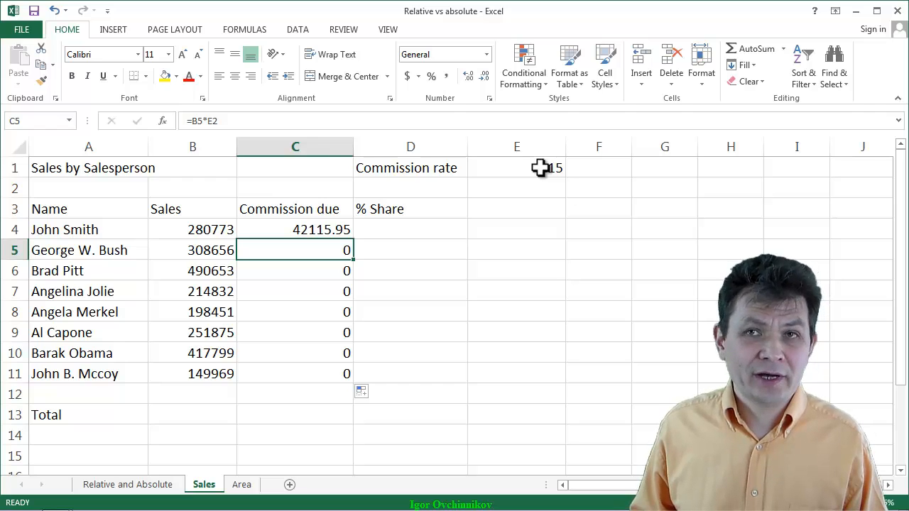
- Clear the filled commission formulas from cells C5 to C11
drag(339, 251, 345, 372)
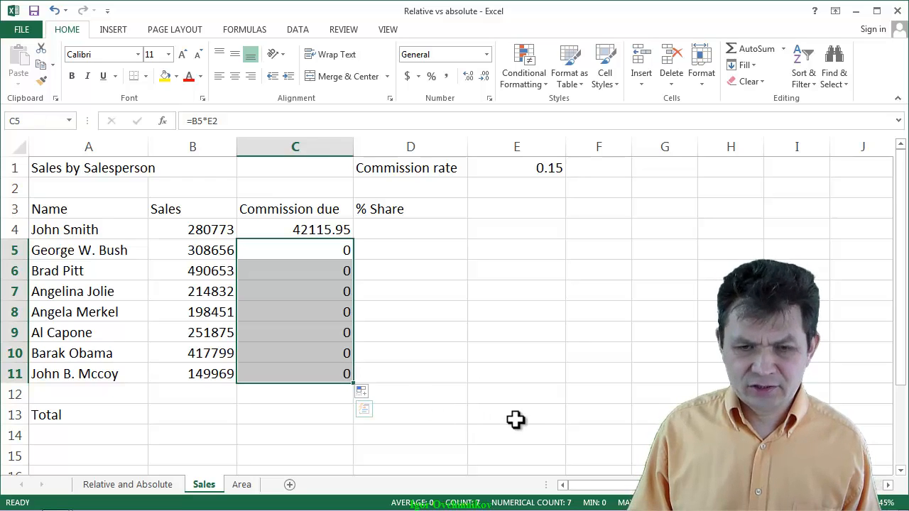
key(Delete)
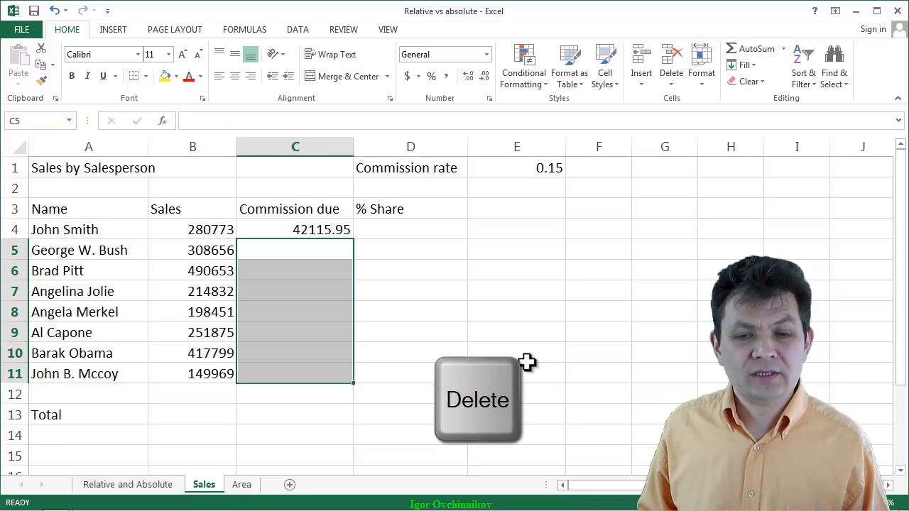
- Cycle the E1 reference in C4's formula through the absolute, mixed and relative types, ending on the relative one
click(324, 229)
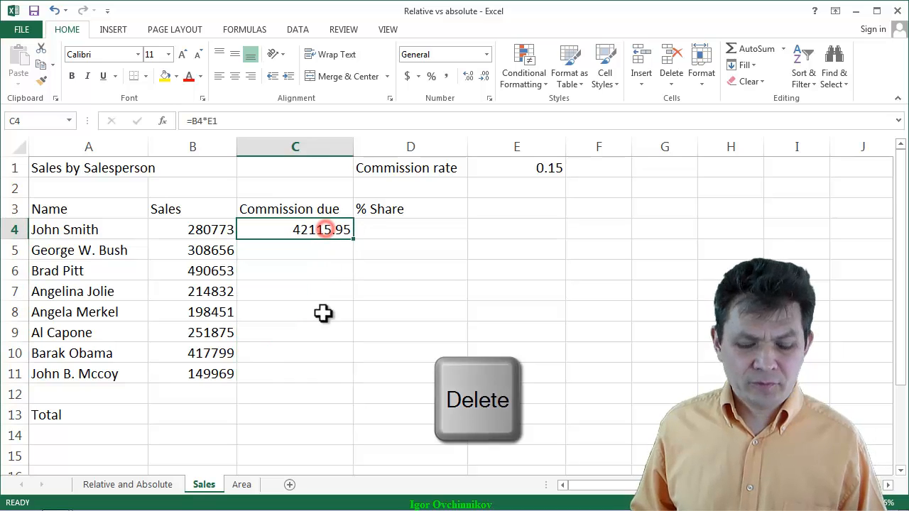
key(F2)
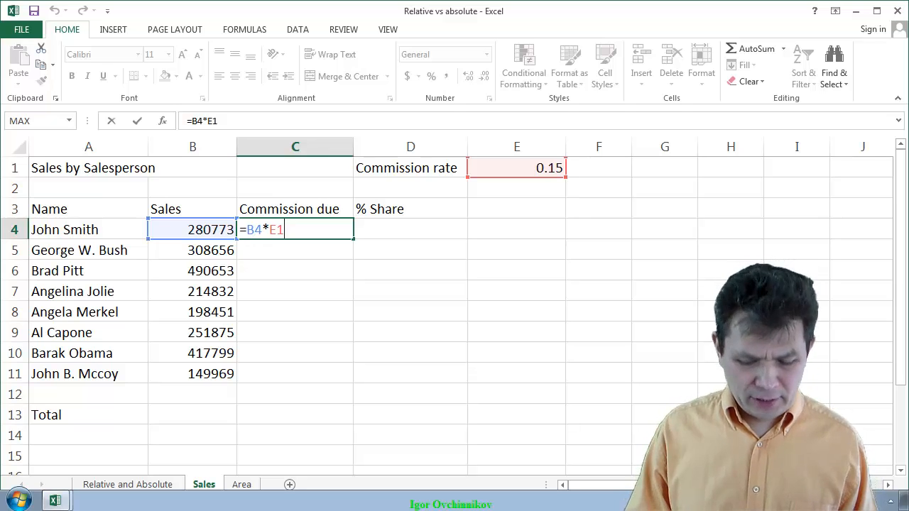
key(F4)
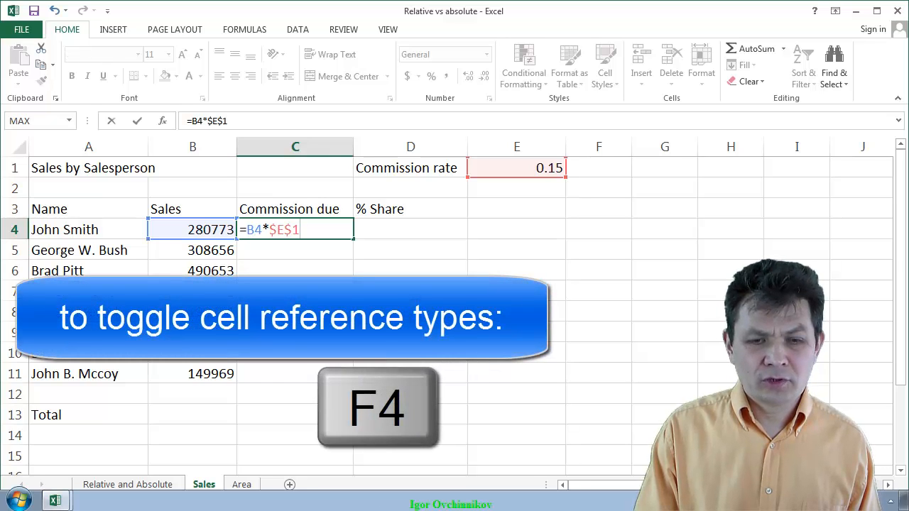
key(F4)
key(F4)
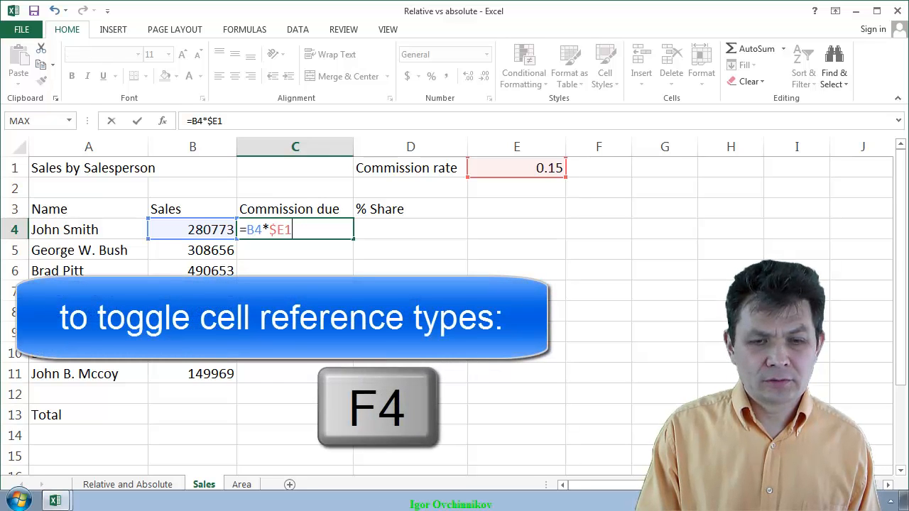
key(F4)
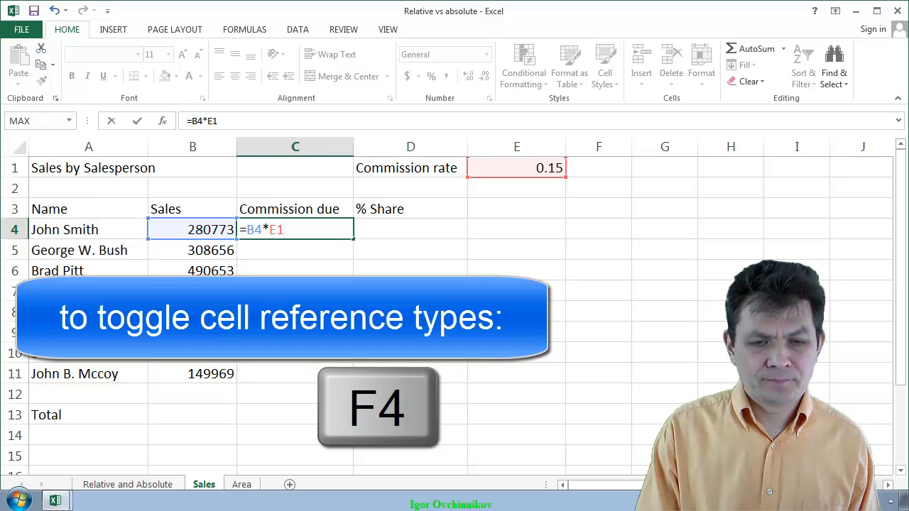
key(F4)
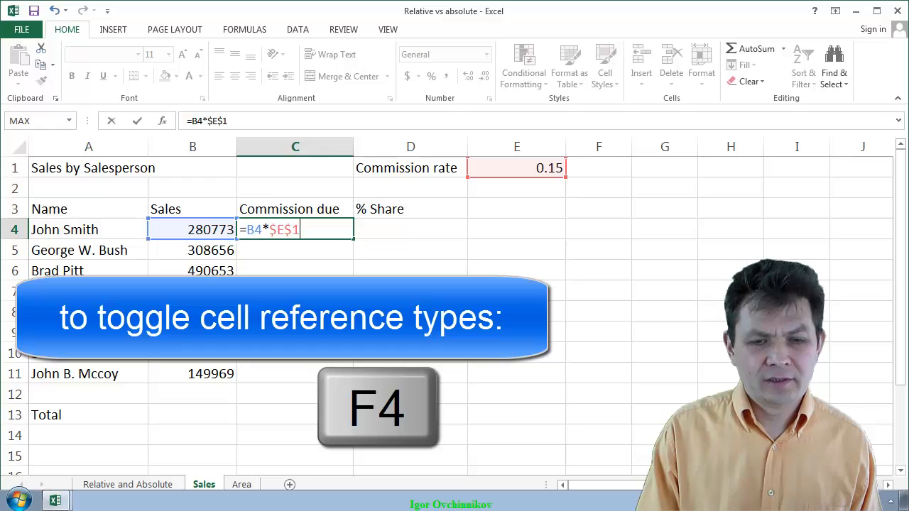
key(F4)
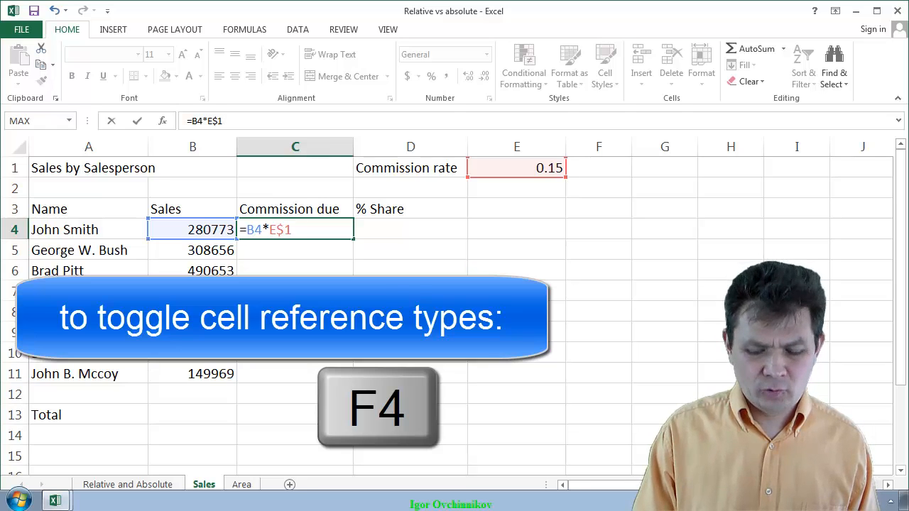
key(F4)
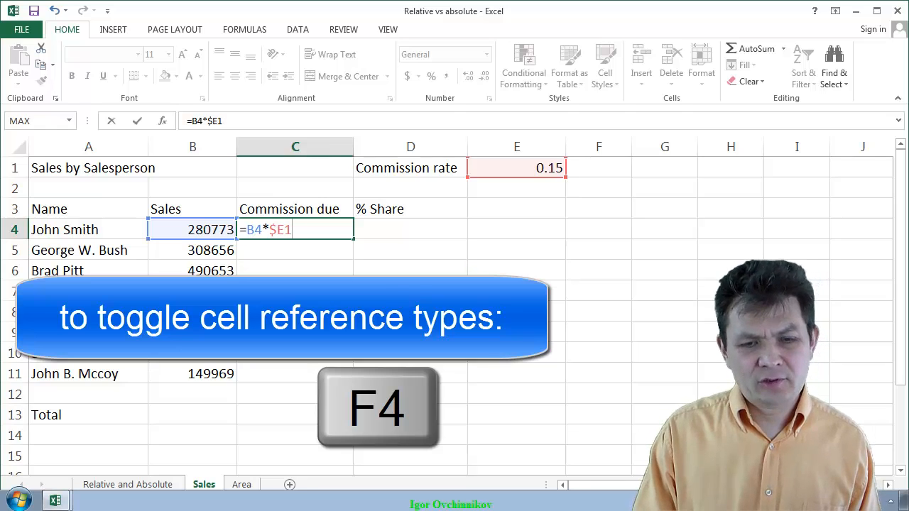
key(F4)
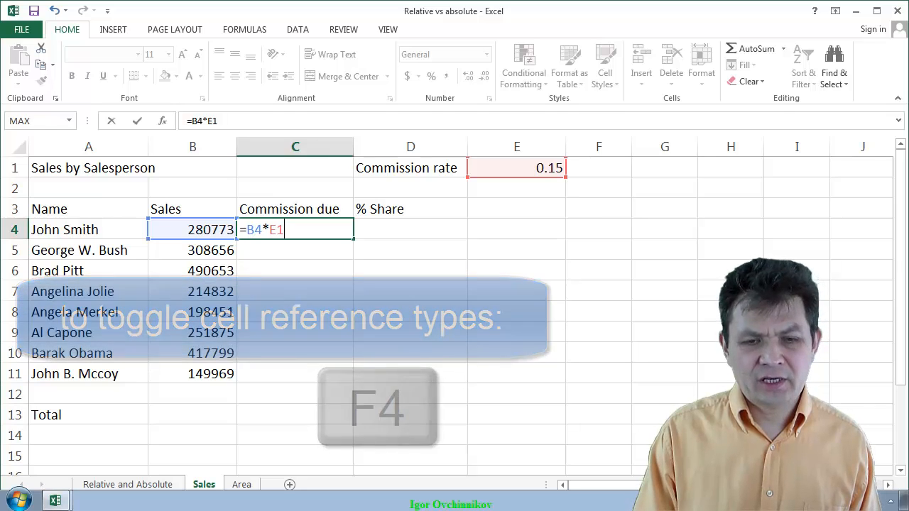
- Change the formula in C4 to =B4*$E$1 and fill it down to C11
key(F4)
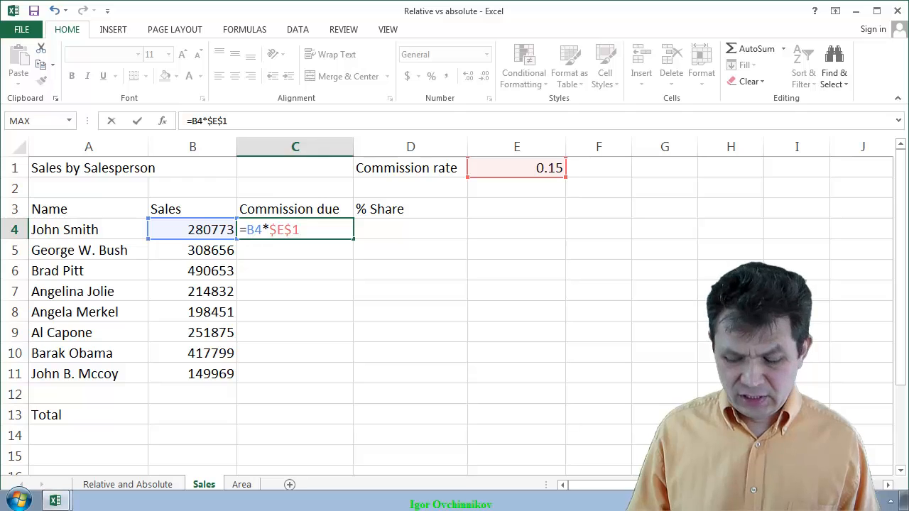
key(ctrl+Return)
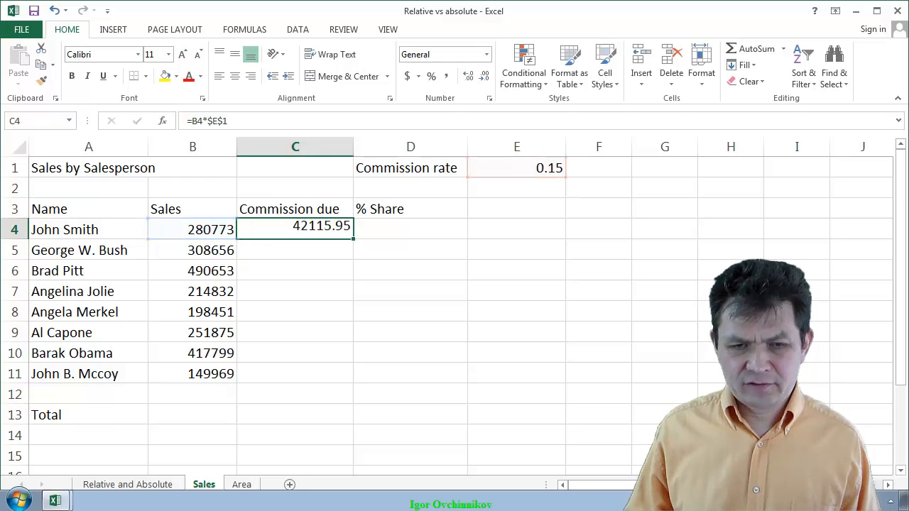
double_click(353, 239)
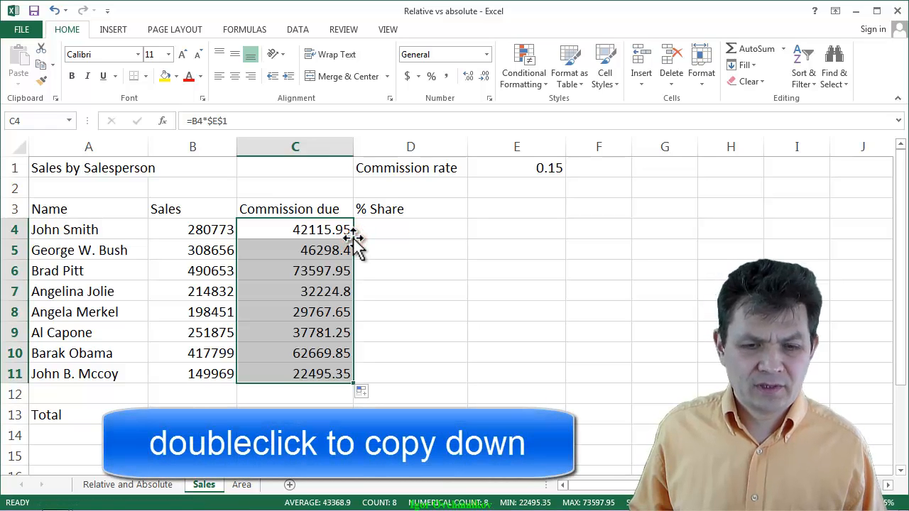
- Inspect the commission formulas by tracing the precedents of C4 and C7, and remove the tracer arrows
click(317, 250)
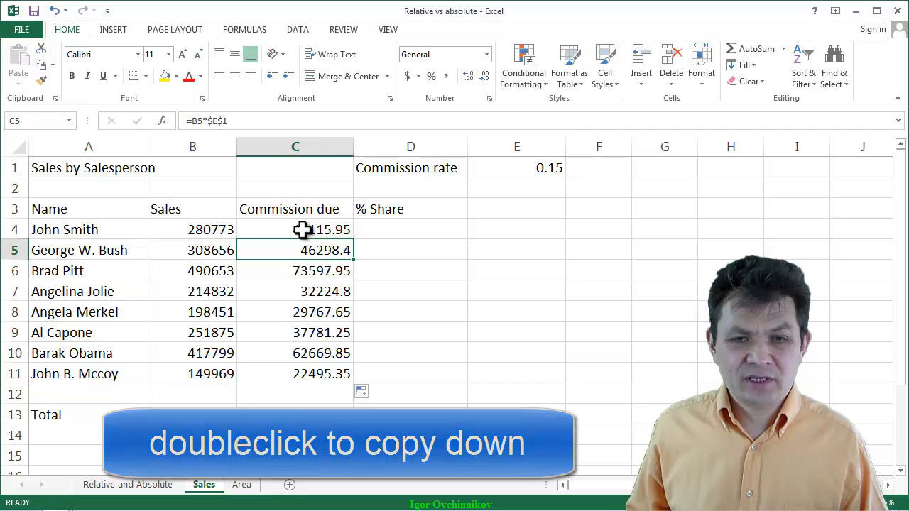
click(302, 230)
click(238, 31)
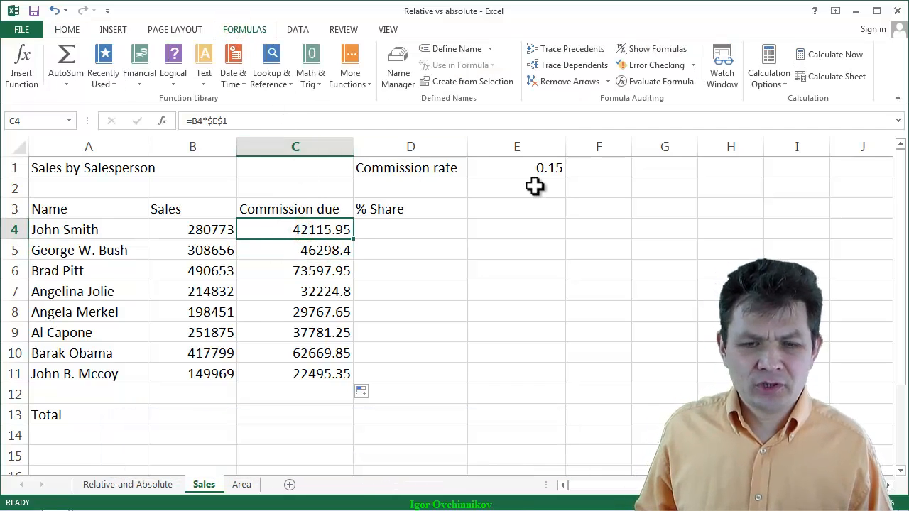
click(556, 52)
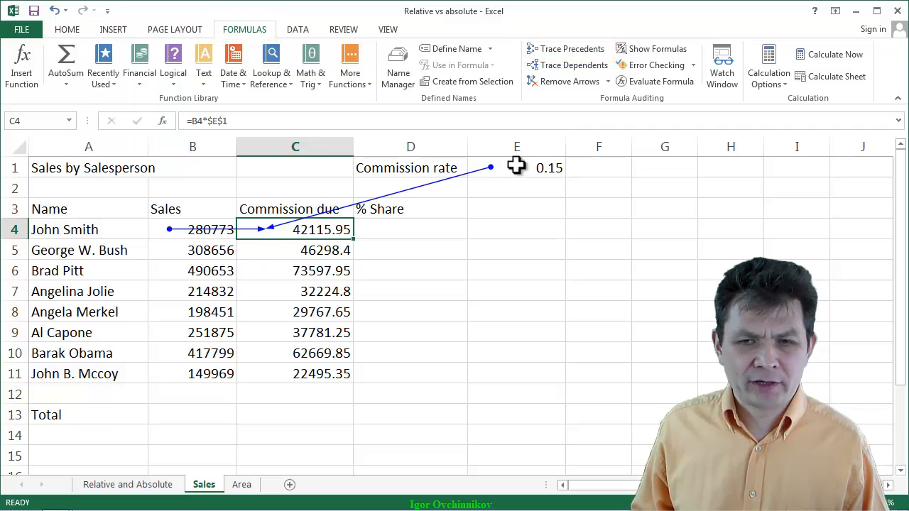
click(298, 292)
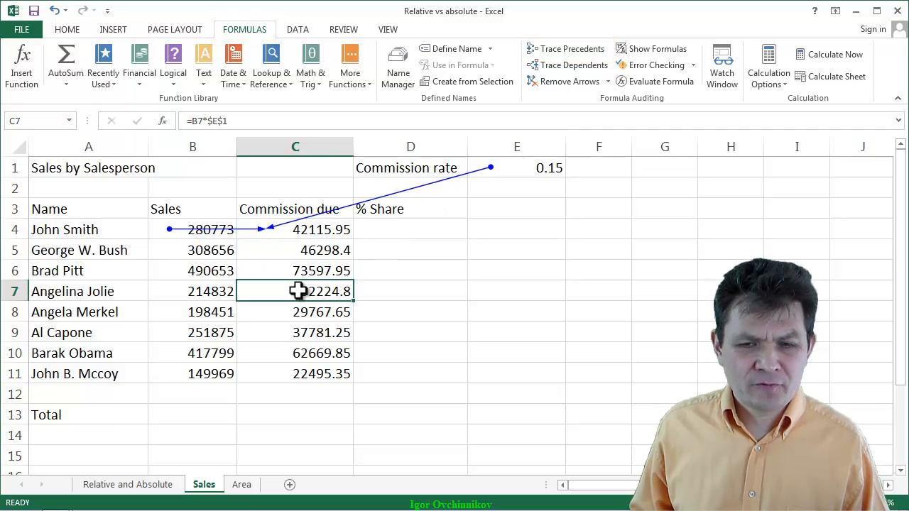
click(572, 49)
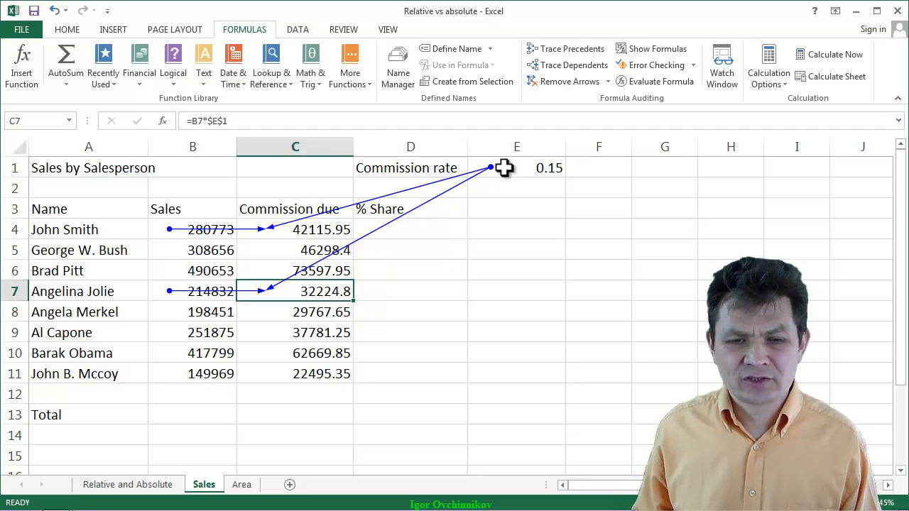
click(579, 81)
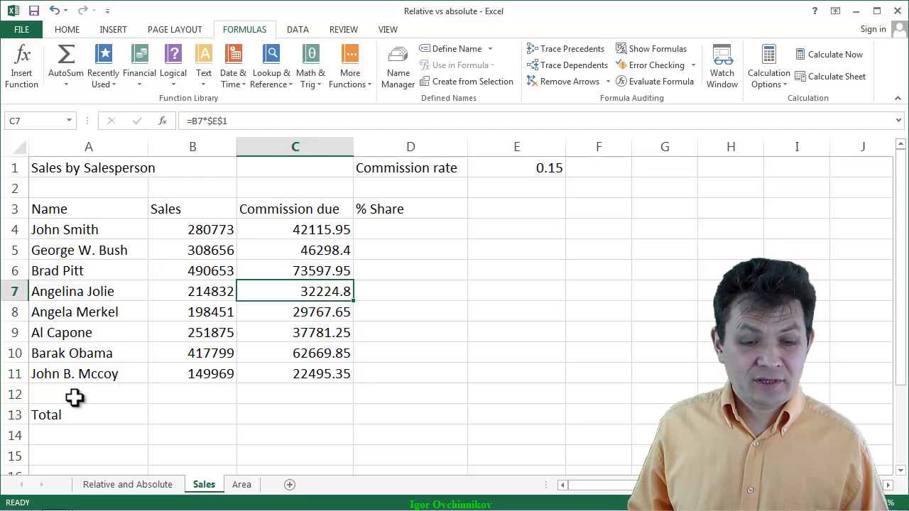
- Total the sales in cell B13 with an AutoSum formula, =SUM(B4:B12)
click(186, 418)
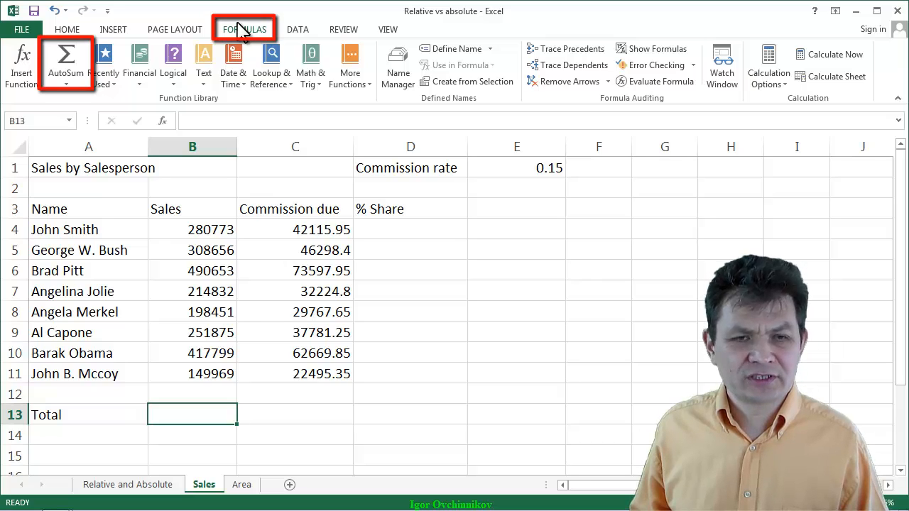
click(72, 30)
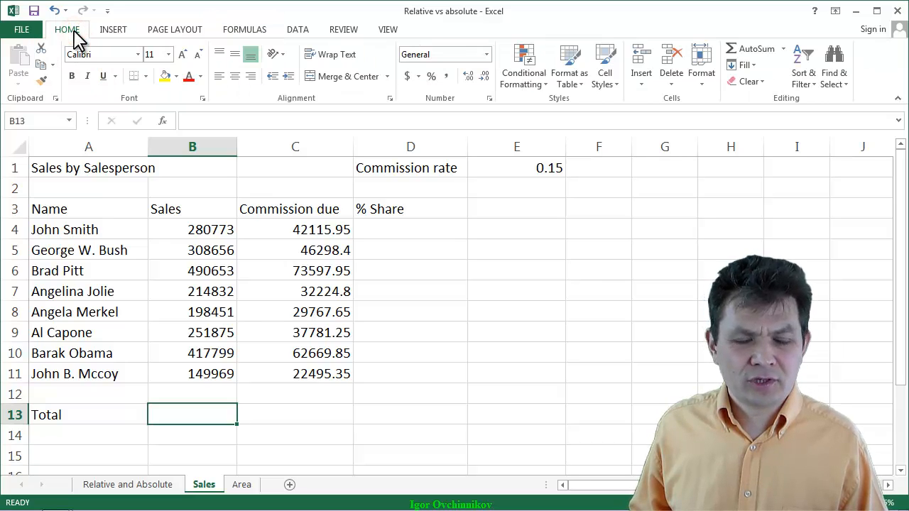
click(757, 49)
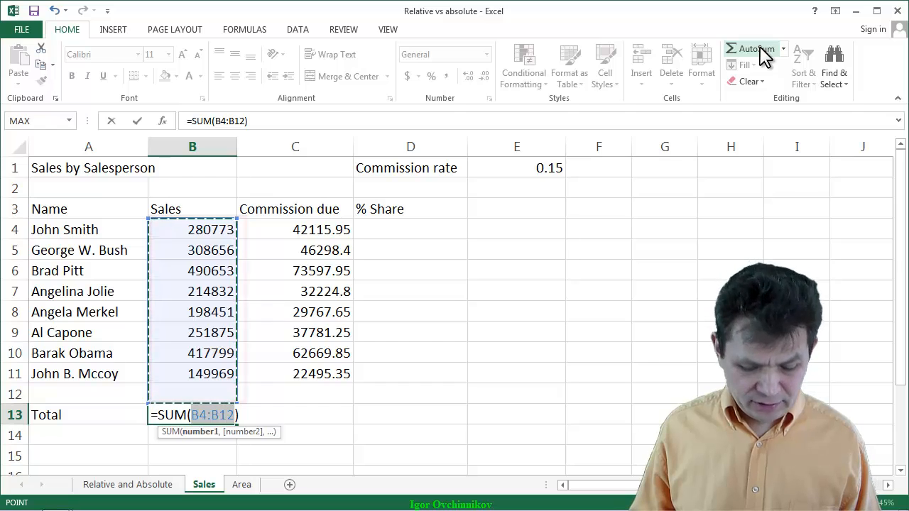
click(758, 50)
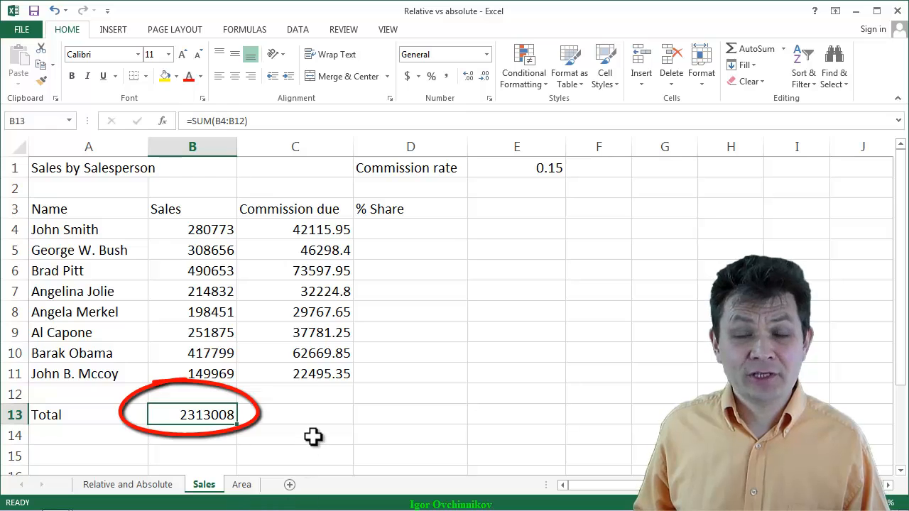
- Enter the formula =B4/$B$13 in D4 to calculate the first salesperson's share with an absolute reference to the total
click(430, 233)
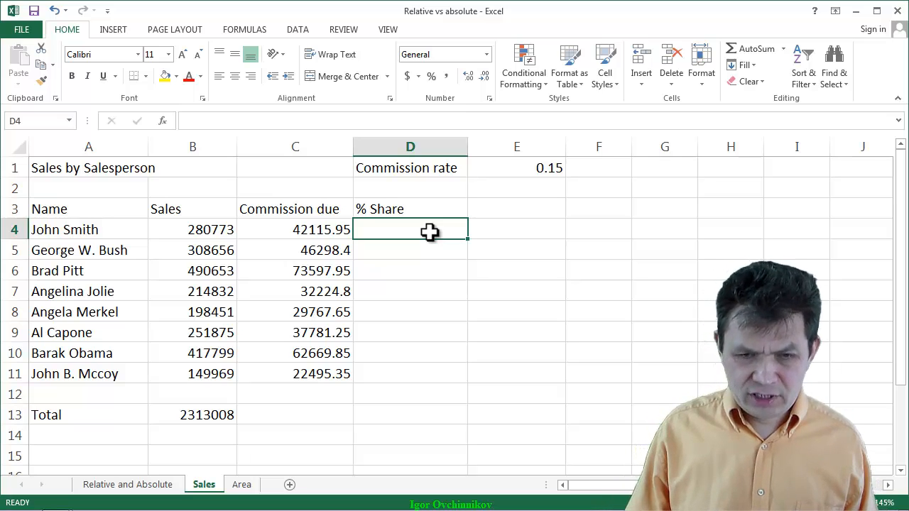
text(=)
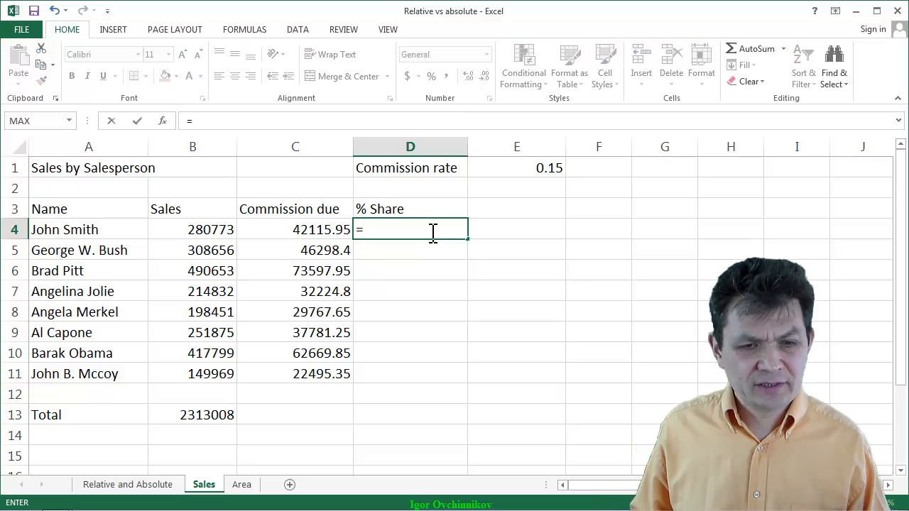
click(207, 230)
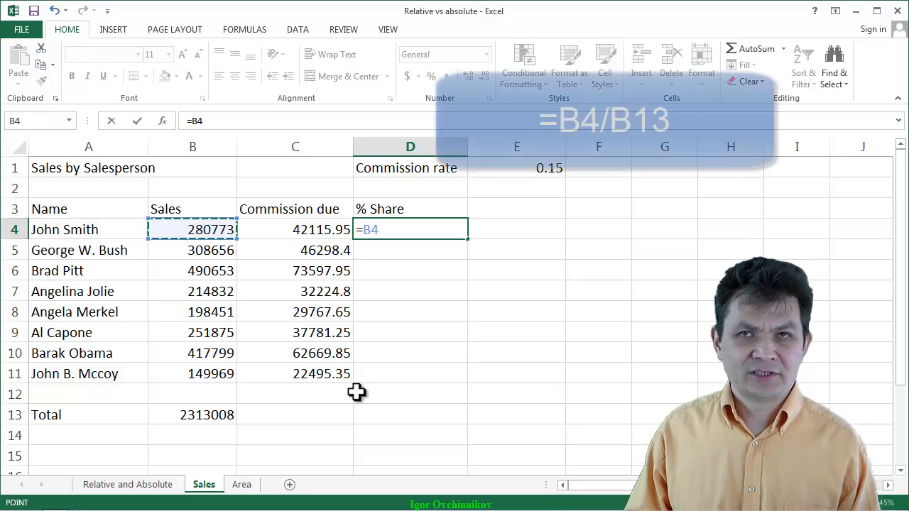
text(/)
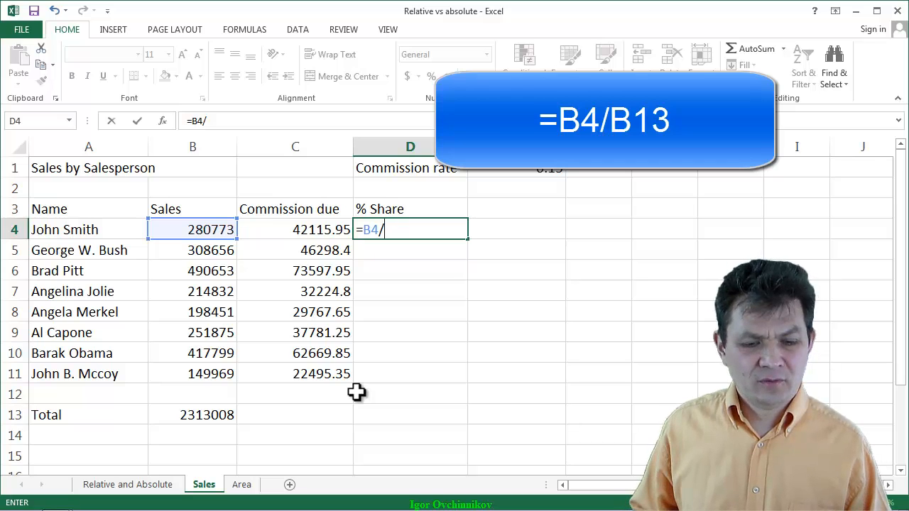
click(213, 418)
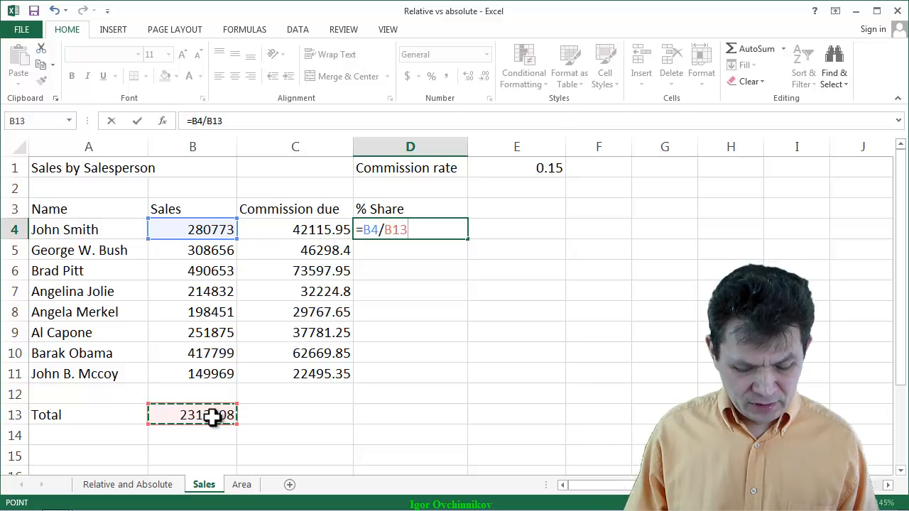
key(F4)
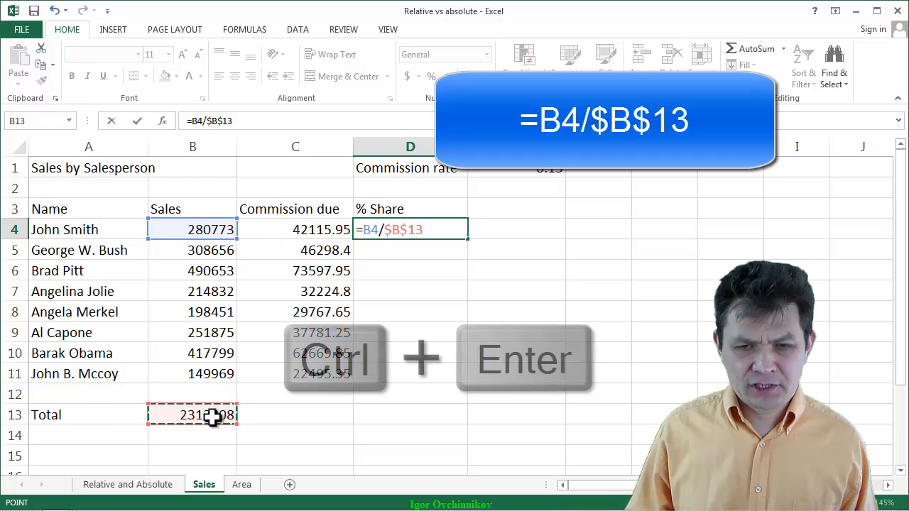
key(ctrl+Return)
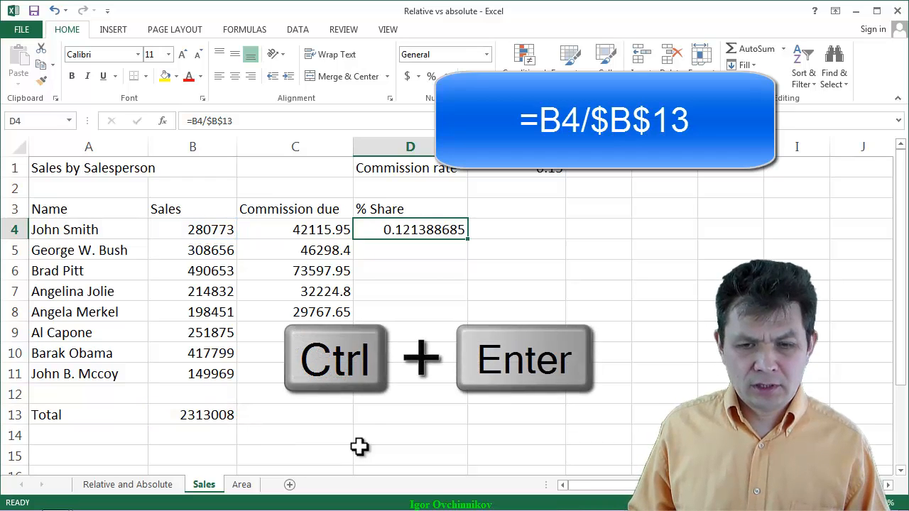
- Fill the share formula from D4 down to D11 and format the filled cells as percentages
double_click(465, 237)
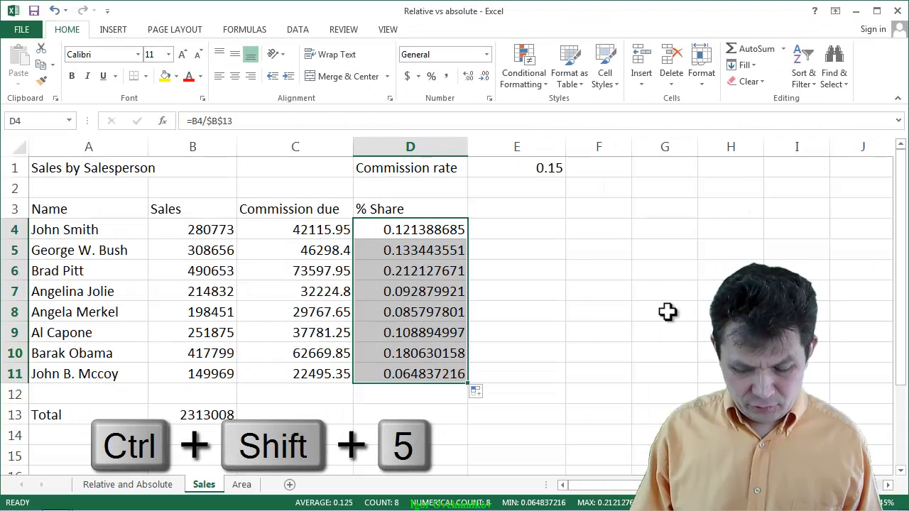
key(ctrl+shift+5)
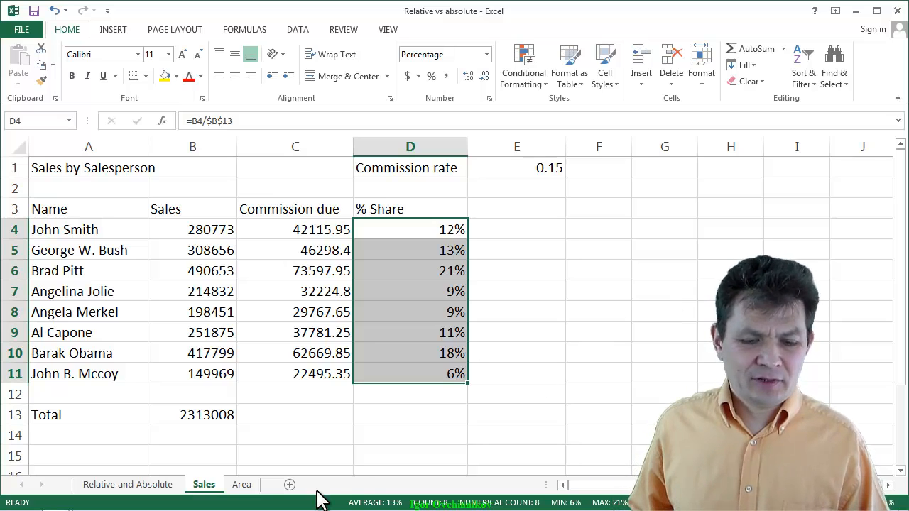
- Switch to the Area sheet and enter 1 in the yellow cell A4
click(241, 484)
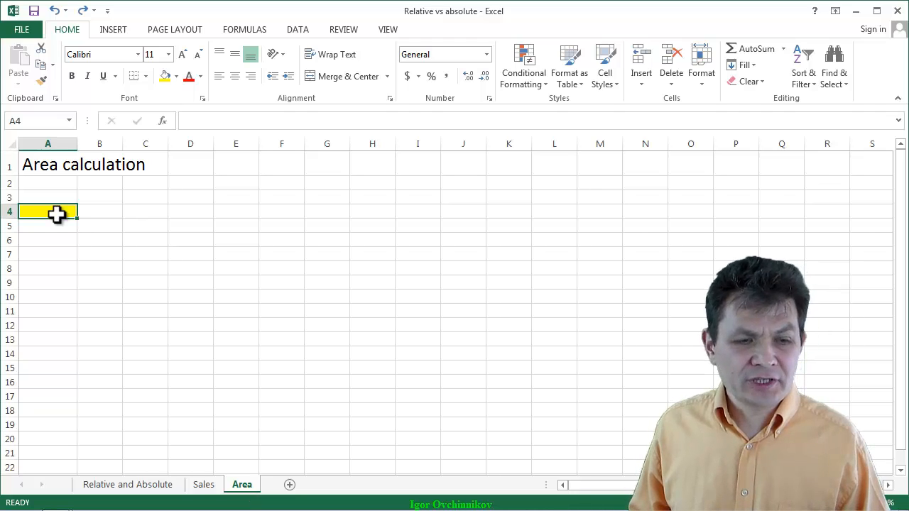
text(1)
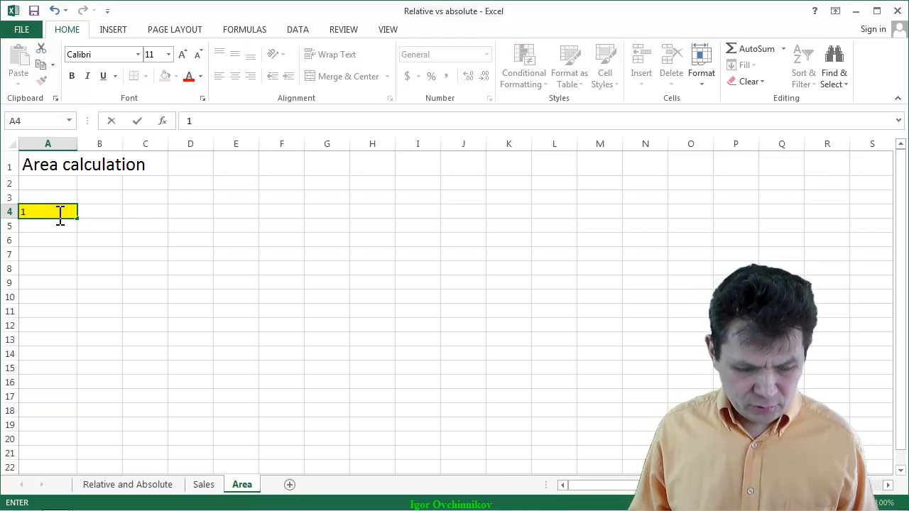
key(ctrl+Return)
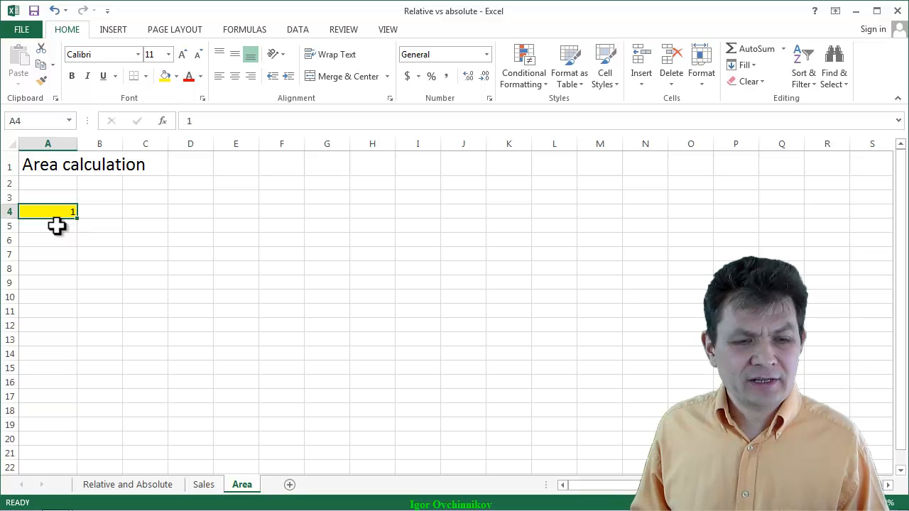
- Enter the formula =A4+1 in A5 and fill it down to A18
click(57, 225)
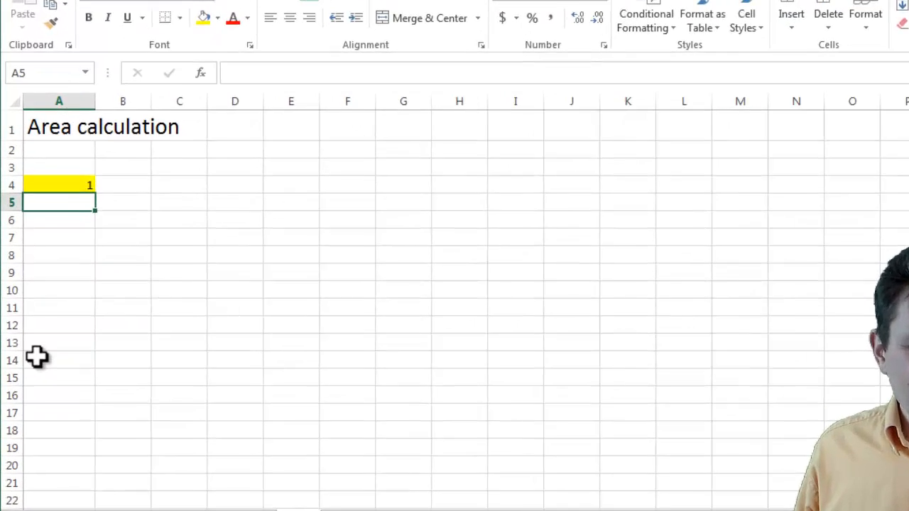
text(=)
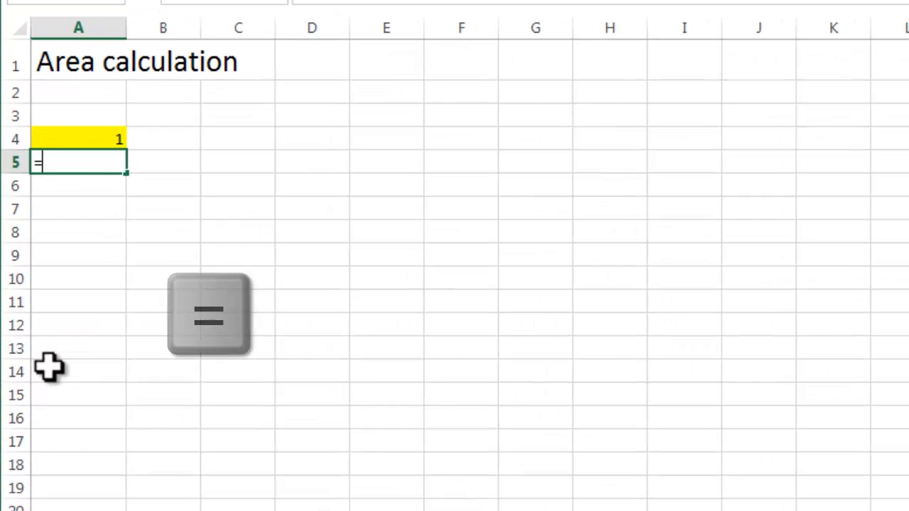
key(Up)
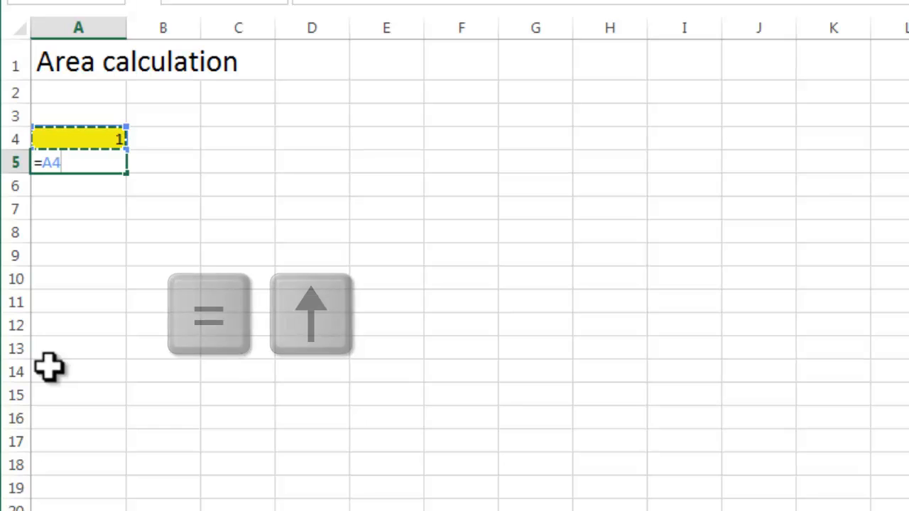
text(+1)
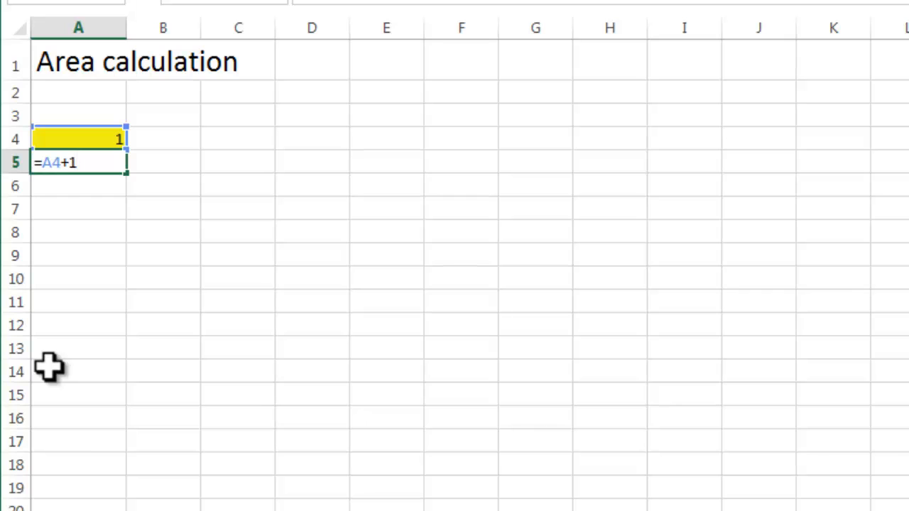
key(ctrl+Return)
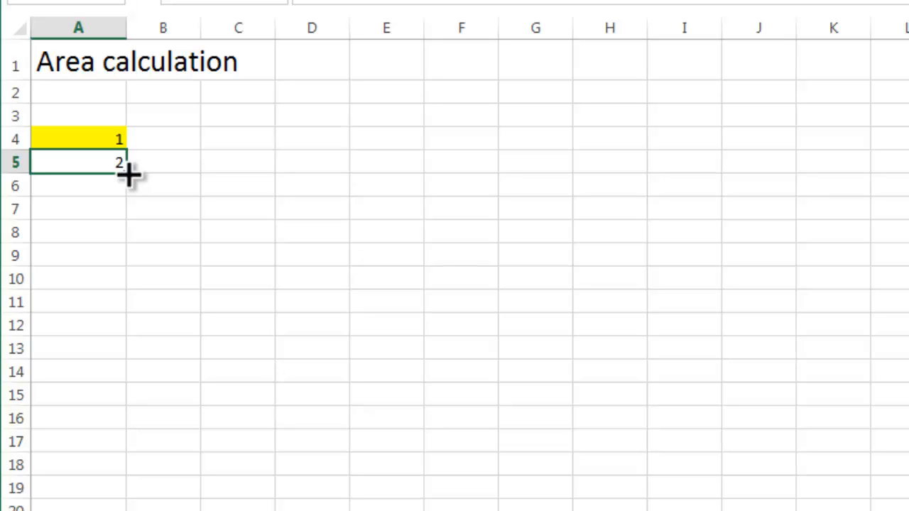
drag(126, 172, 140, 486)
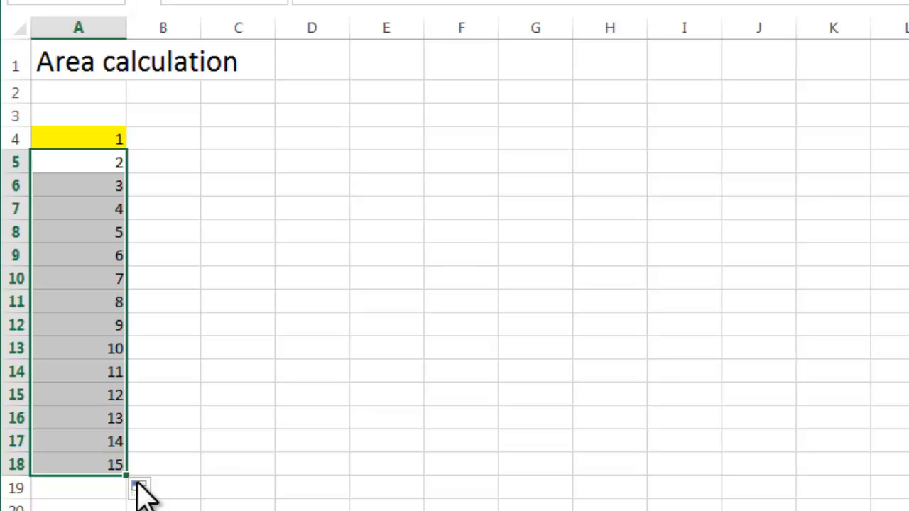
- Inspect the formulas in A5, A6 and A7 to compare their relative references, leaving each cell unedited
double_click(78, 163)
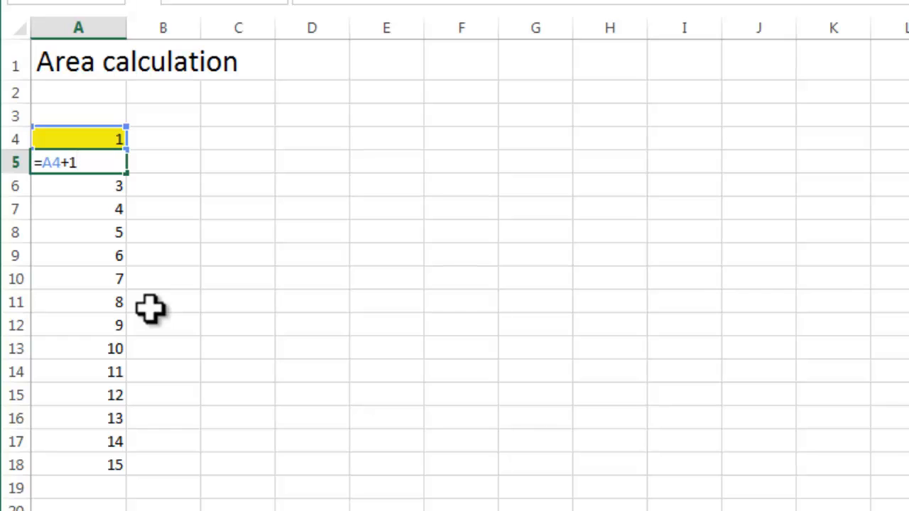
key(Escape)
double_click(85, 185)
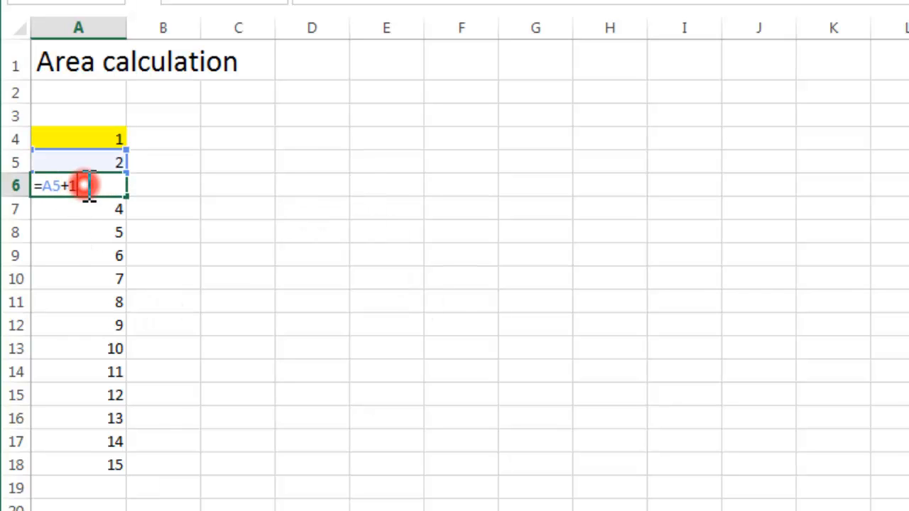
key(Escape)
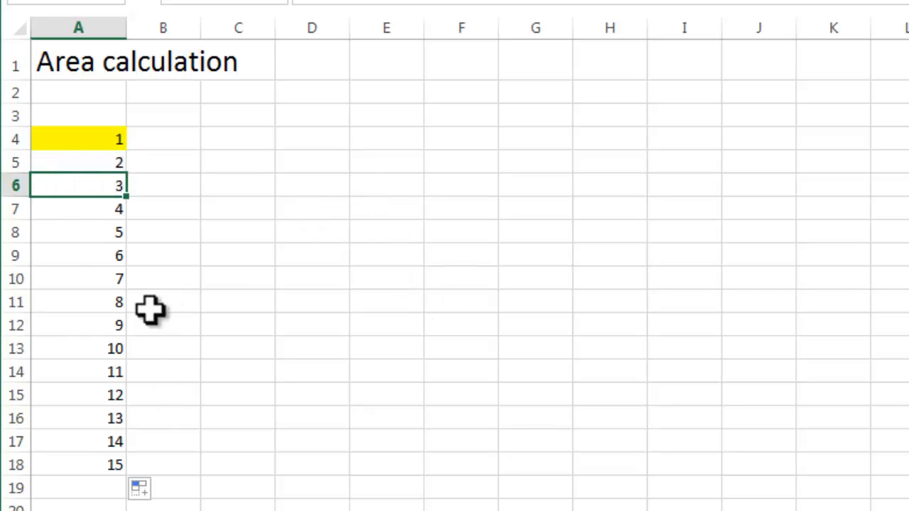
double_click(79, 209)
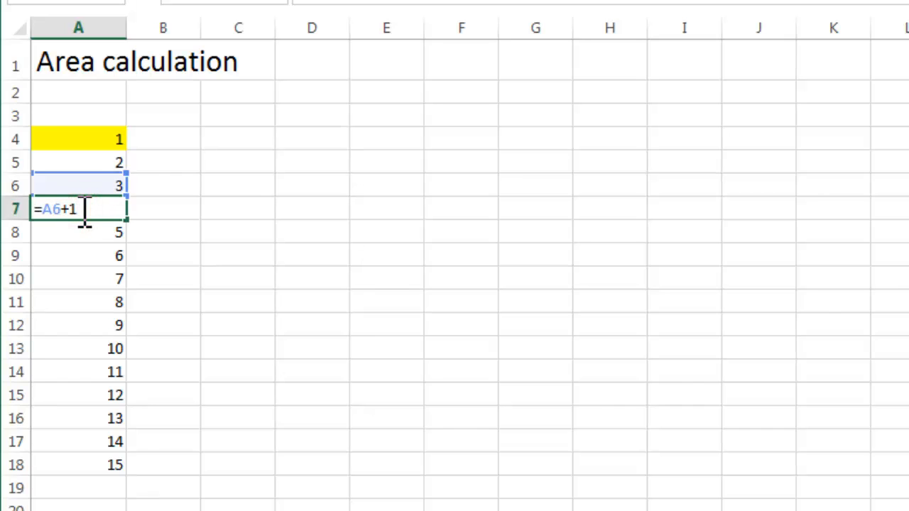
key(Escape)
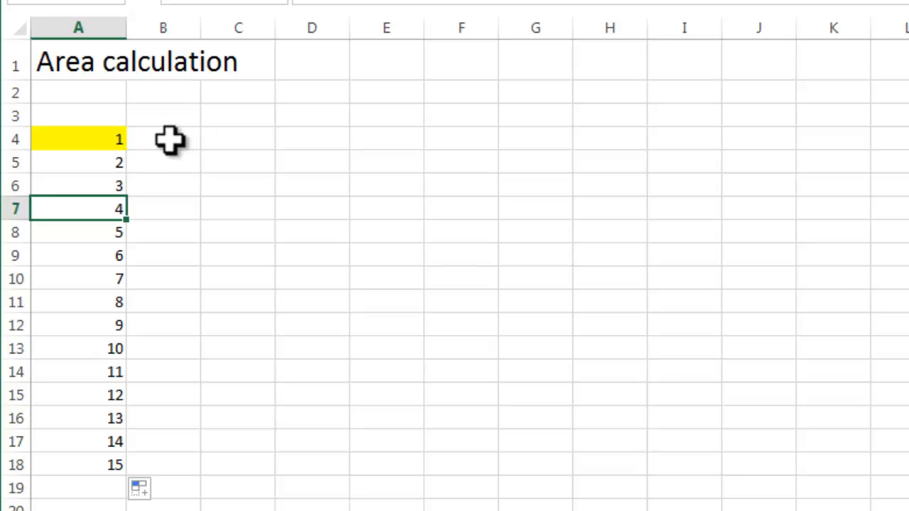
- Copy the formula text =A4+1 from A5 into B4 and fill it to the right across row 4
double_click(109, 164)
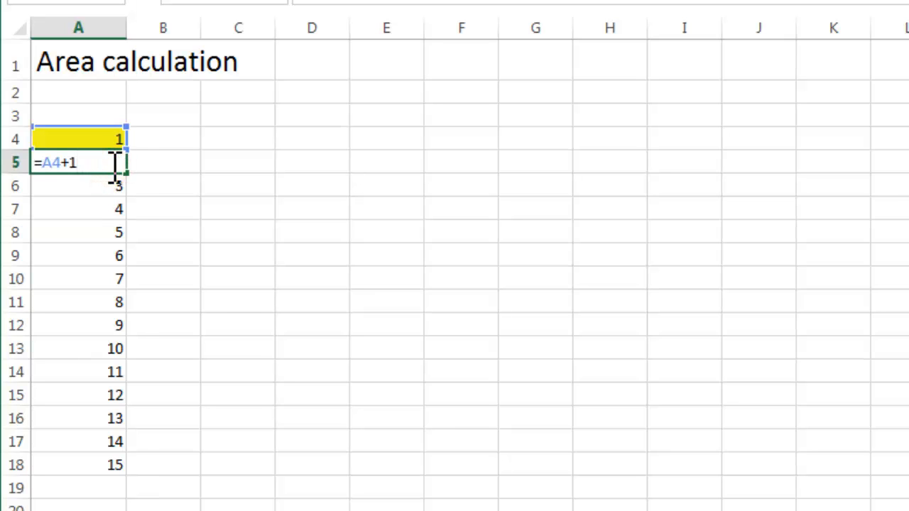
drag(114, 163, 31, 174)
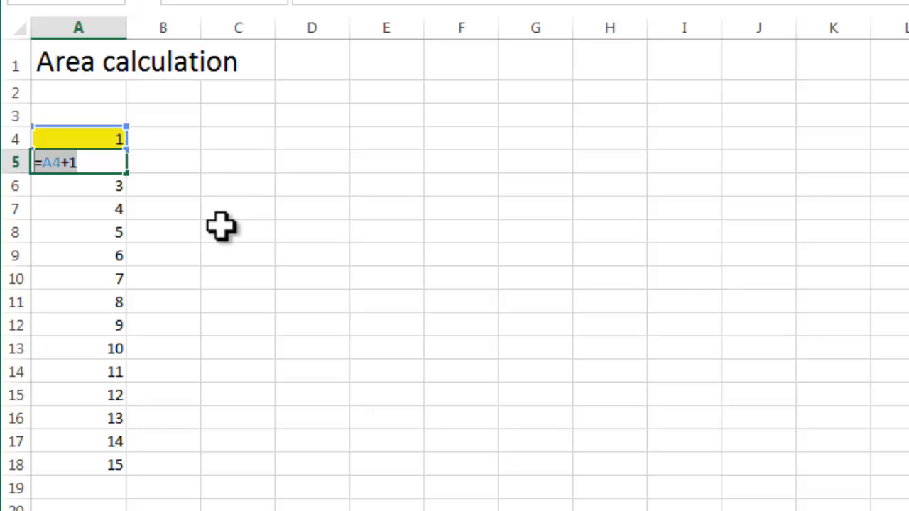
key(ctrl+c)
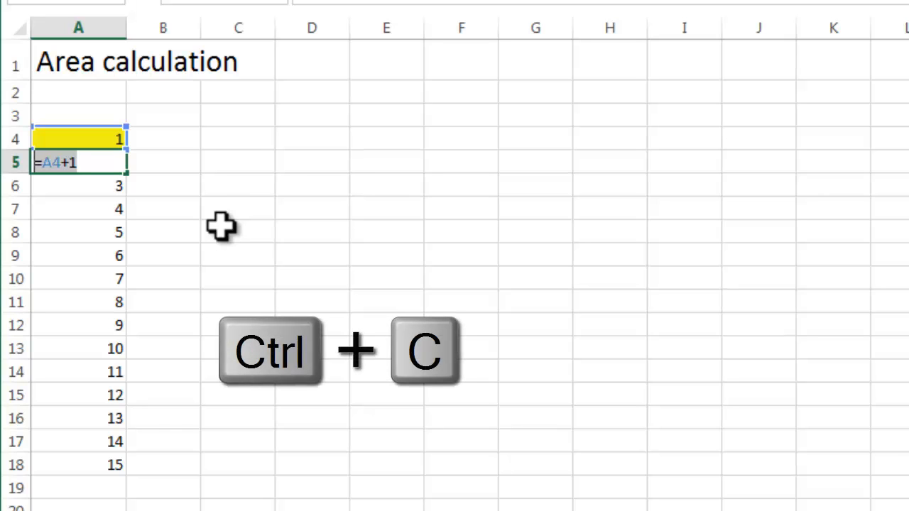
key(Escape)
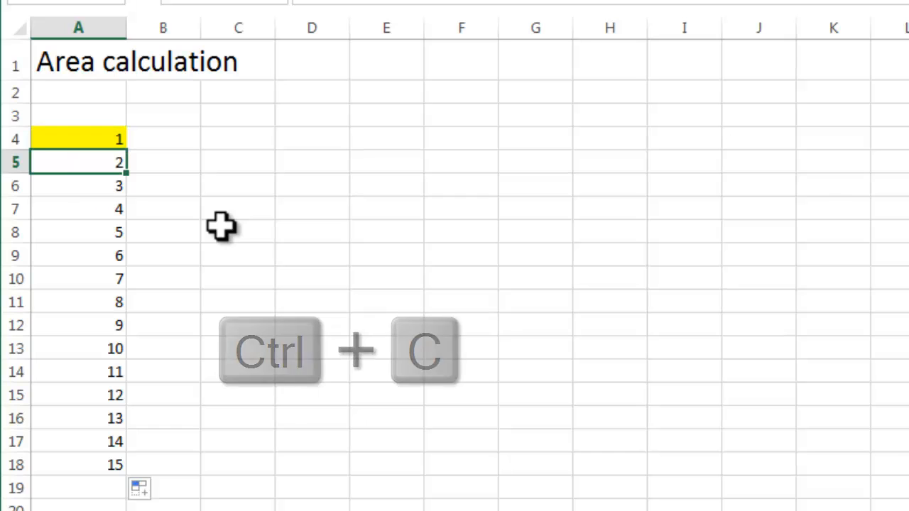
click(182, 138)
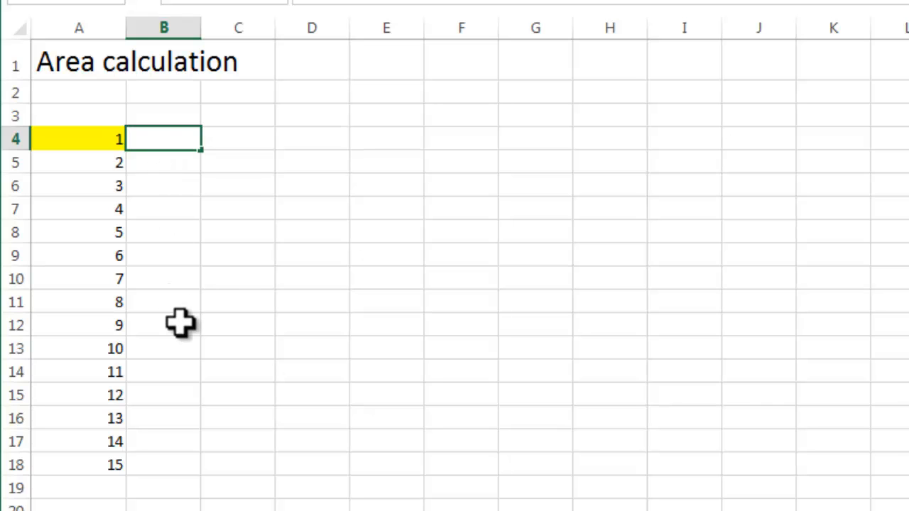
key(ctrl+v)
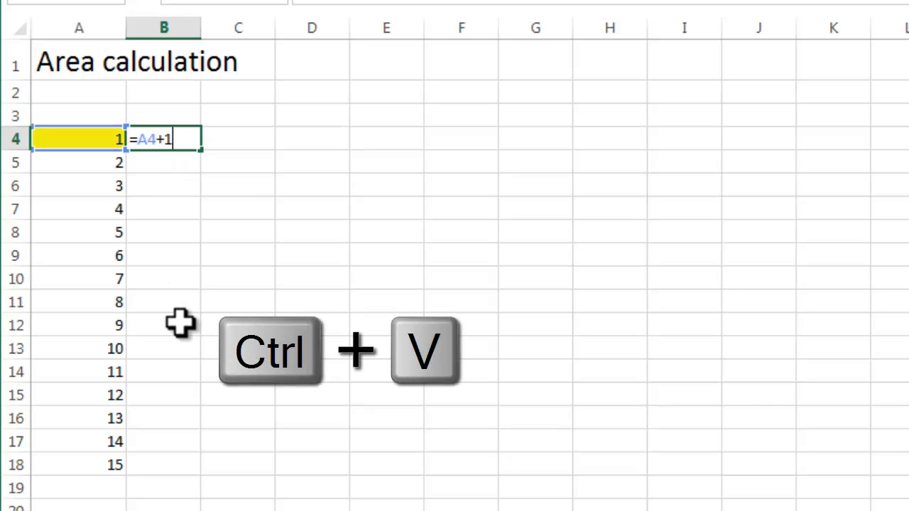
key(ctrl+Return)
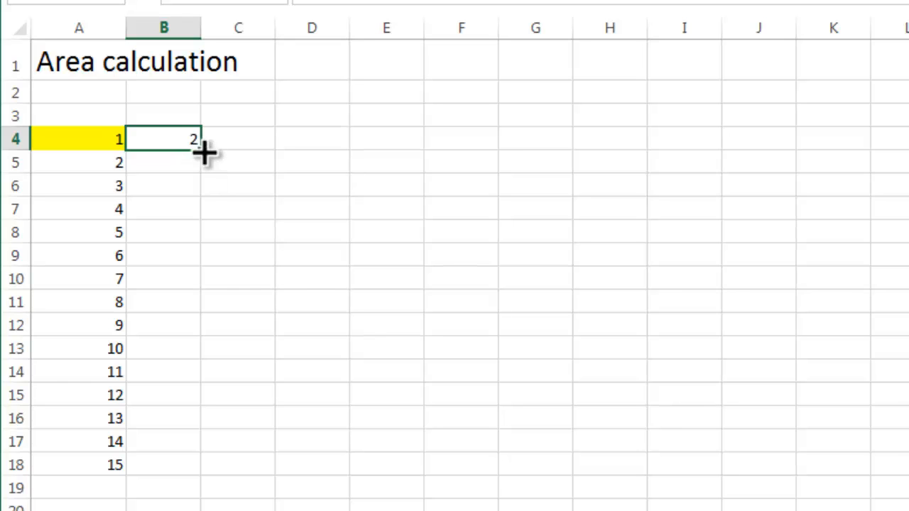
drag(204, 151, 790, 156)
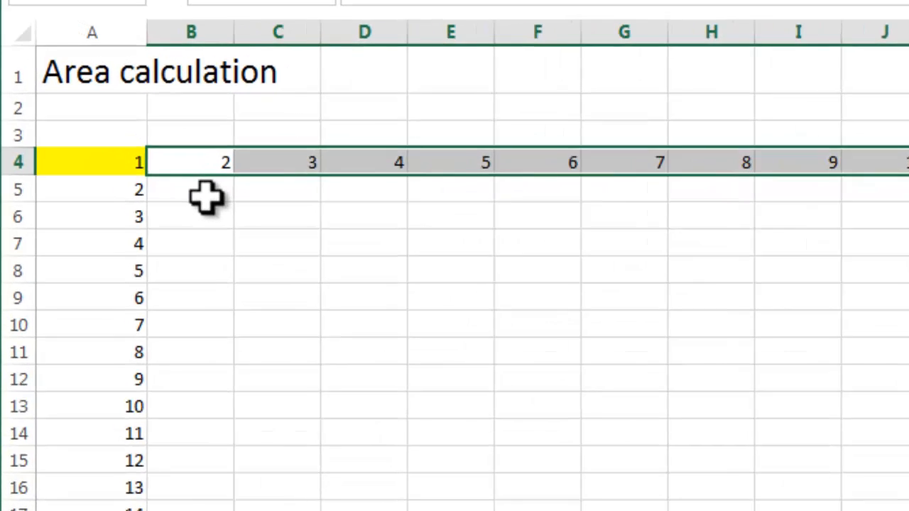
- Enter the relative formula =A5*B4 in cell B5
click(176, 169)
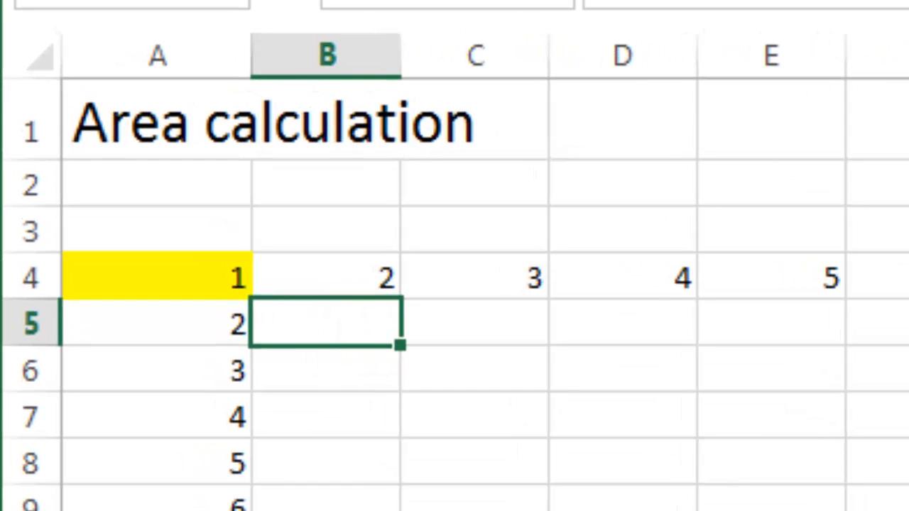
text(=)
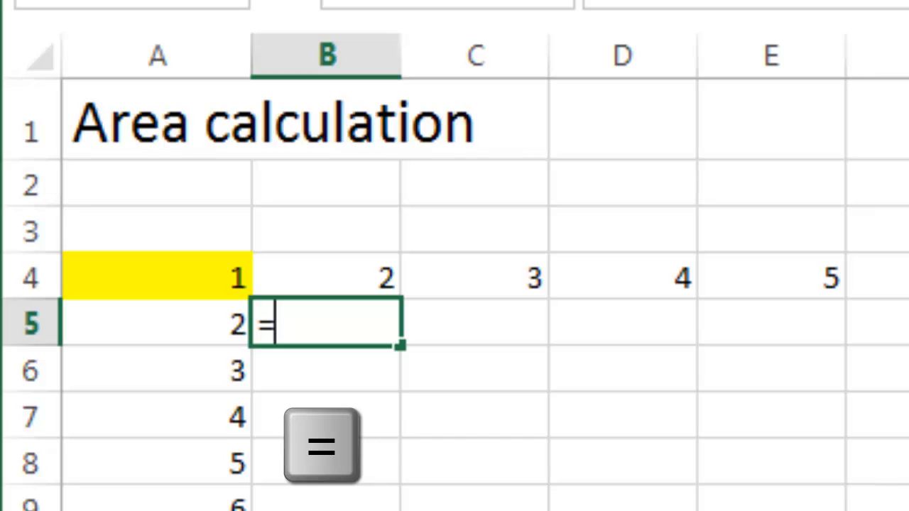
key(Left)
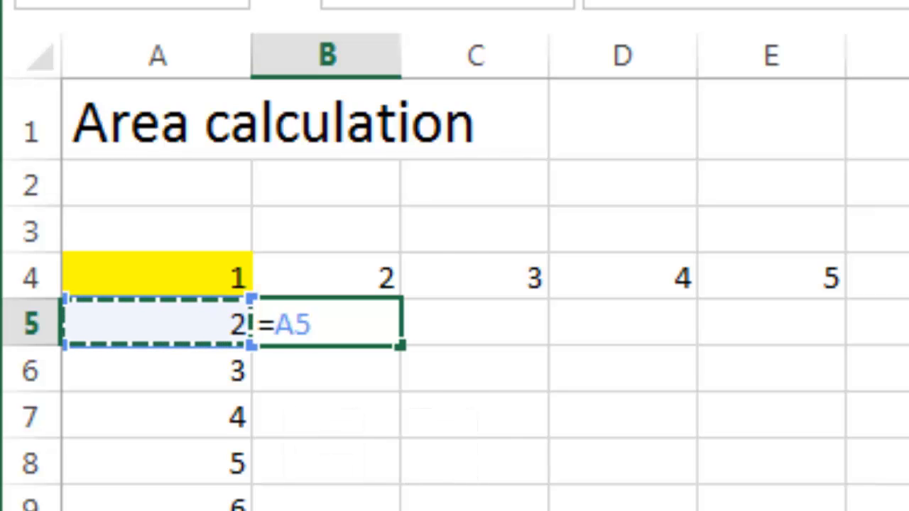
text(*)
key(Up)
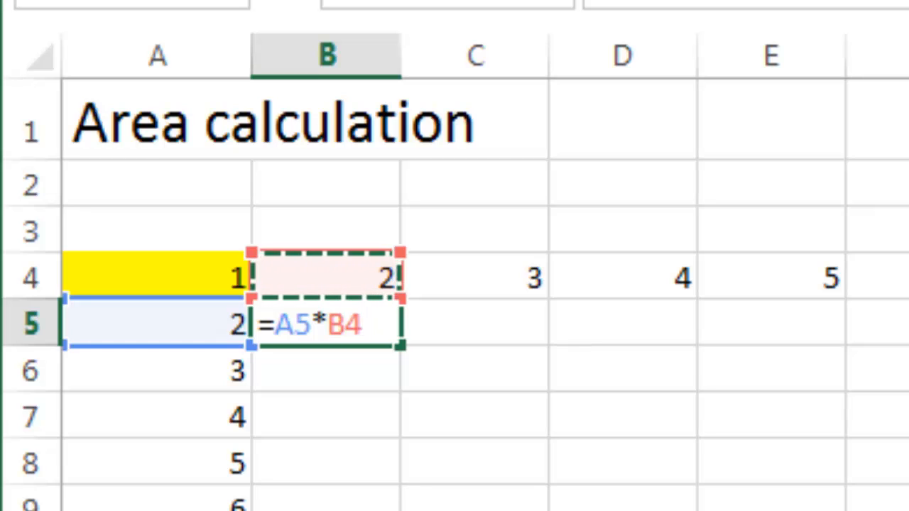
key(Return)
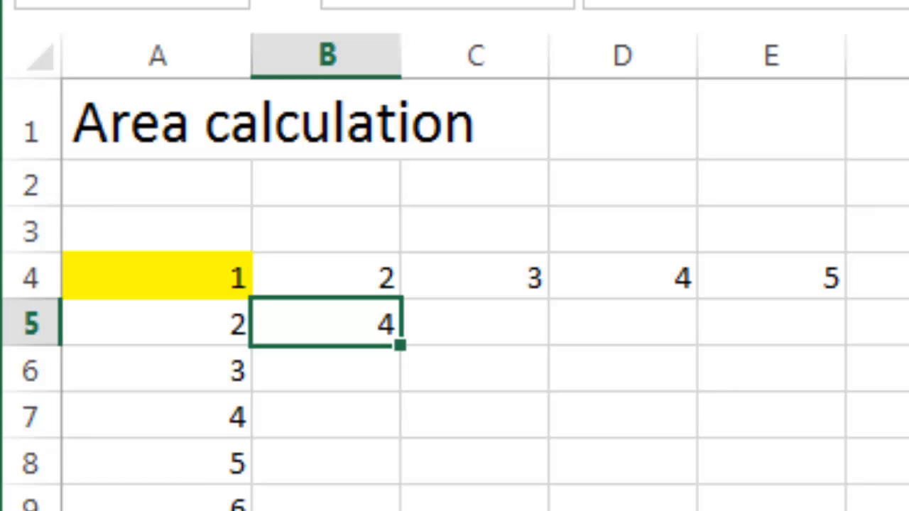
- Try to fill the area table by copying the relative formula in B5 to the range B5:J18
key(ctrl+c)
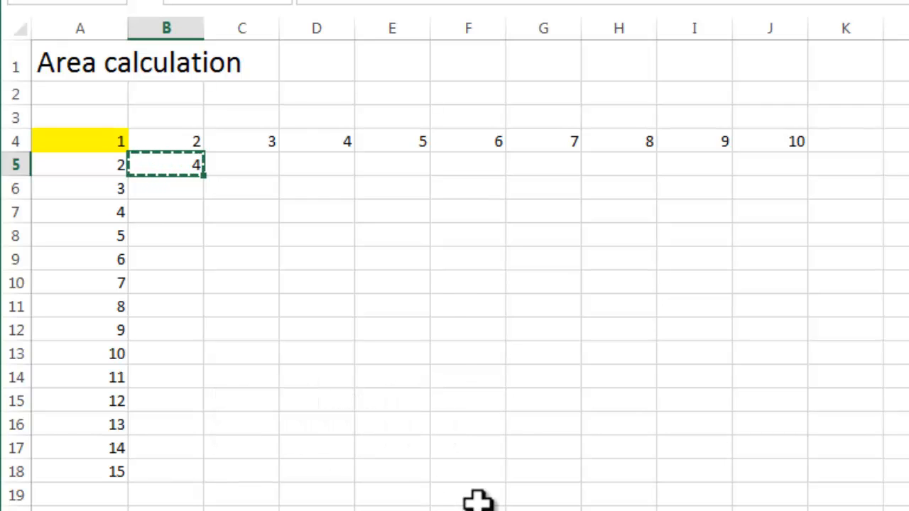
key(shift)
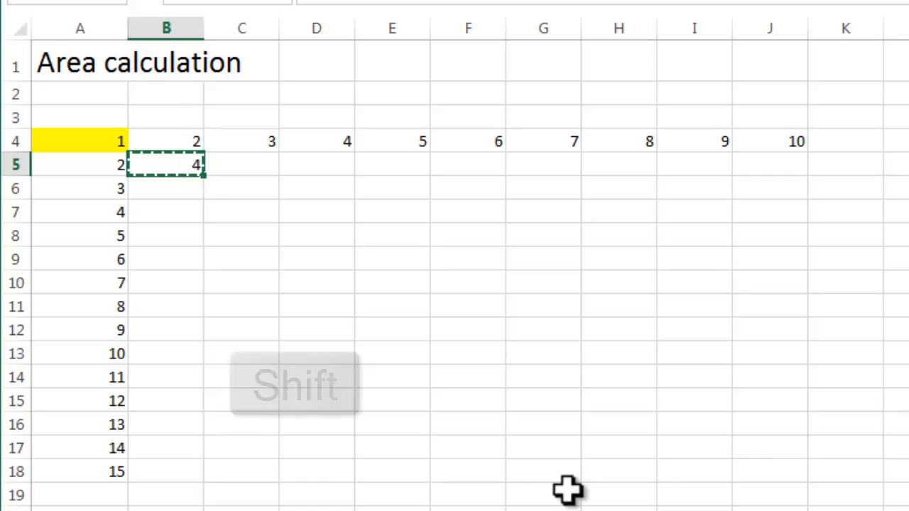
shift+click(790, 472)
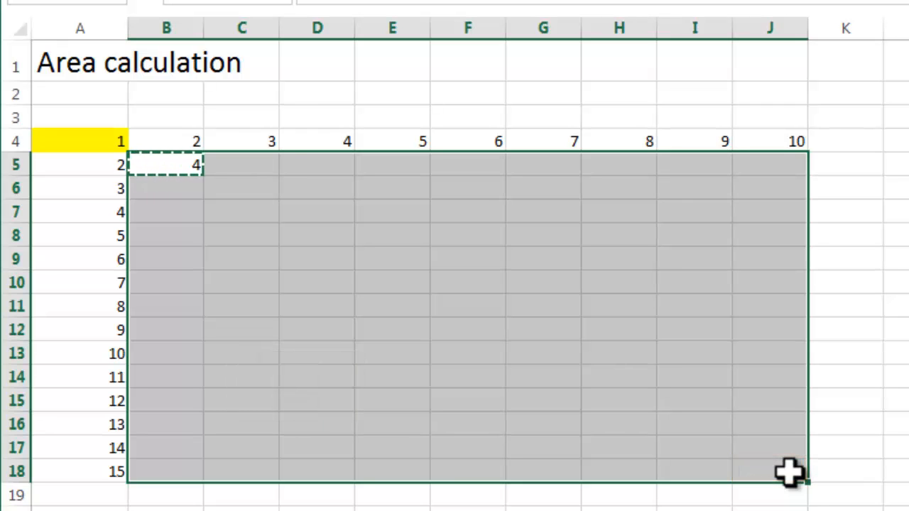
key(ctrl+v)
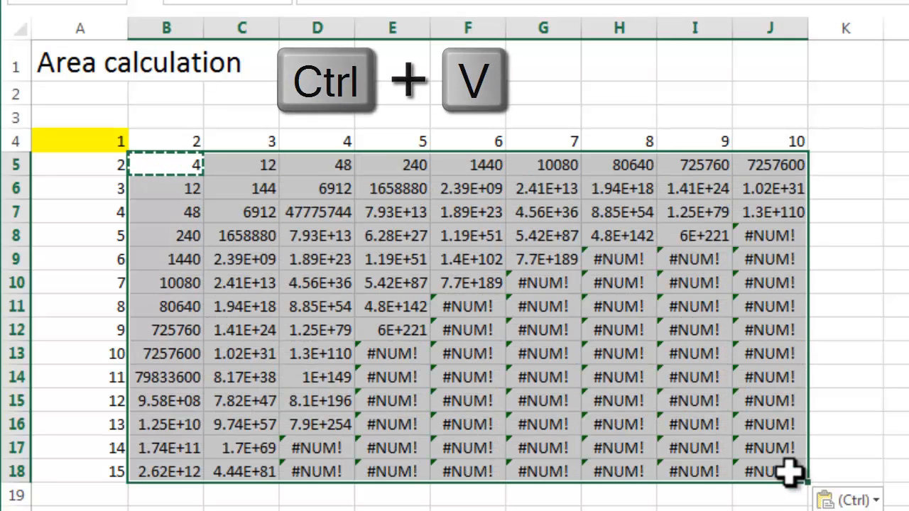
key(Escape)
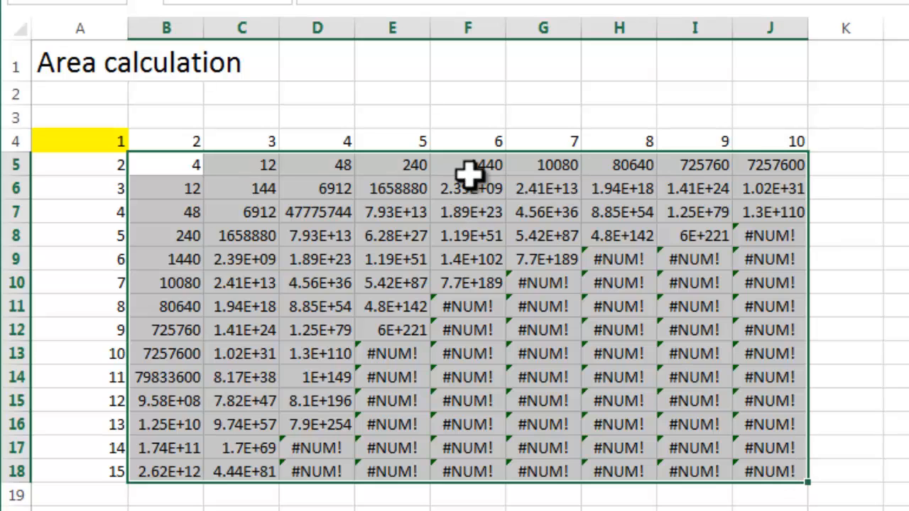
- Inspect the formulas in B5 and E8 to compare which cells their relative references point to, leaving both unedited
double_click(184, 169)
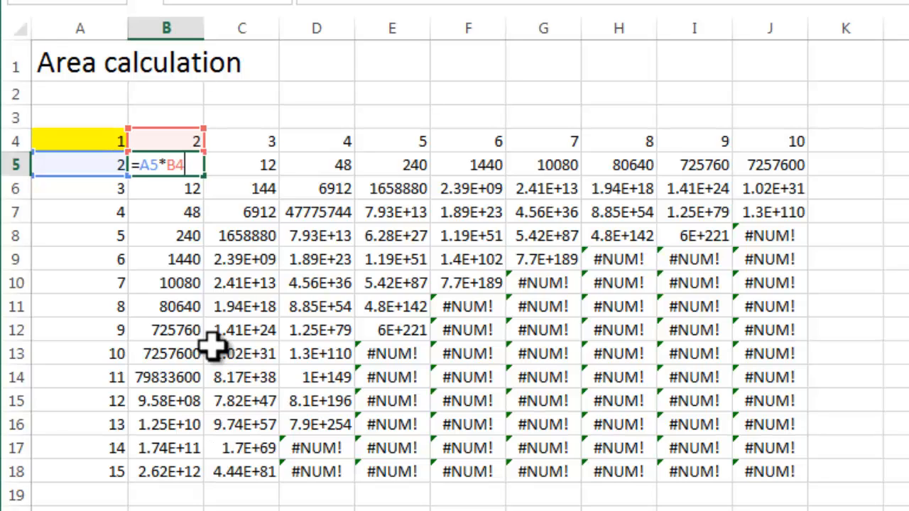
key(Escape)
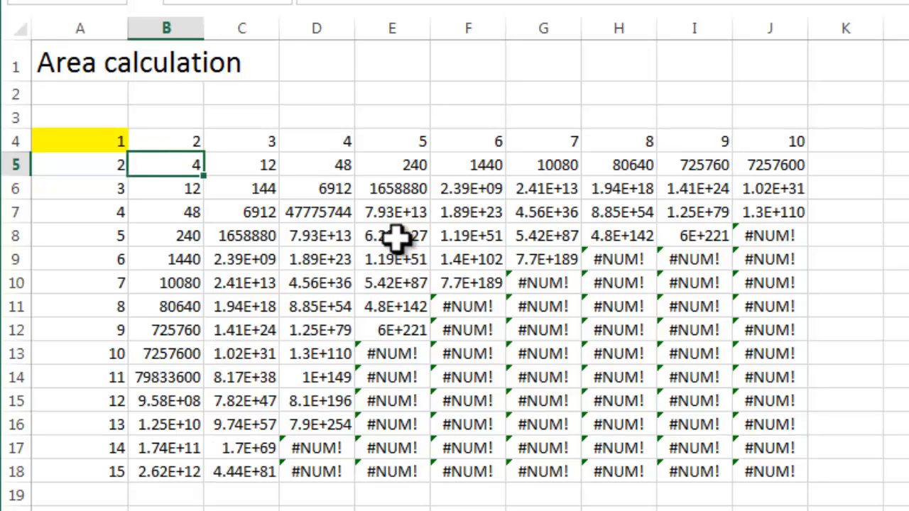
double_click(397, 236)
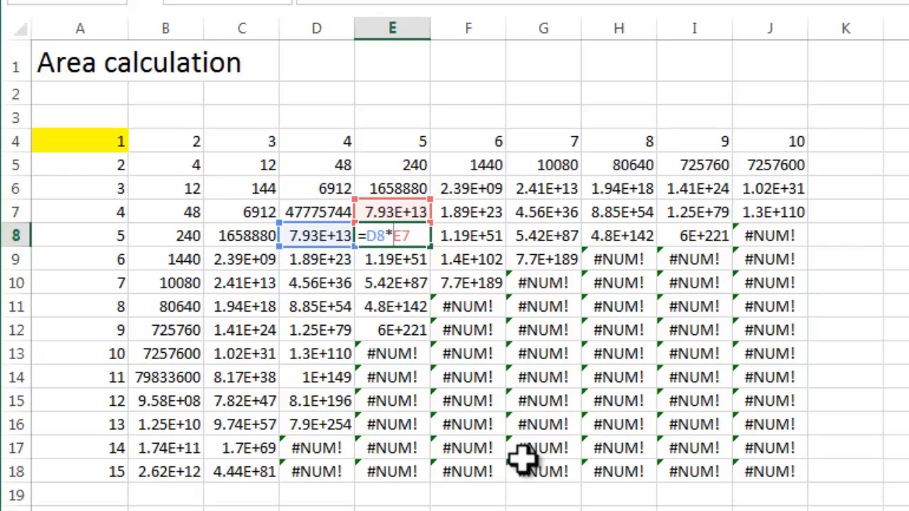
key(ctrl+Return)
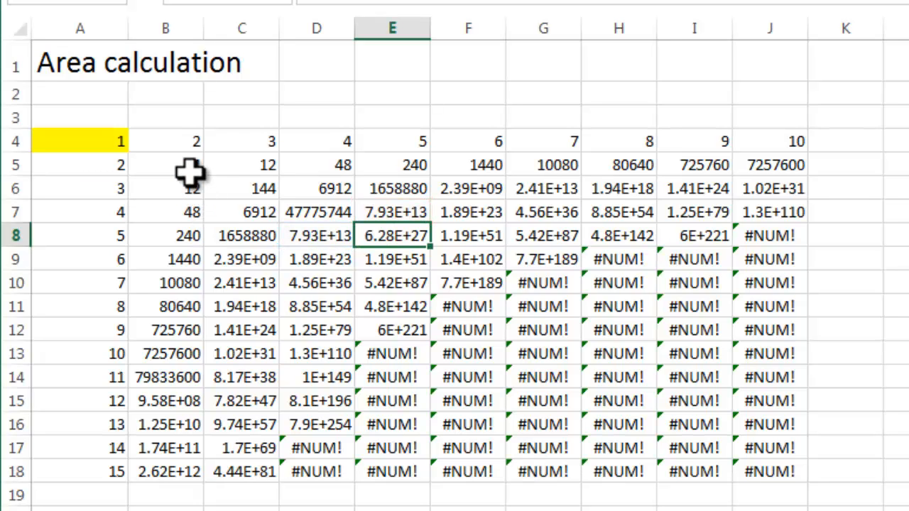
- Undo the paste across B5:J18 and clear the formula from B5
key(ctrl+z)
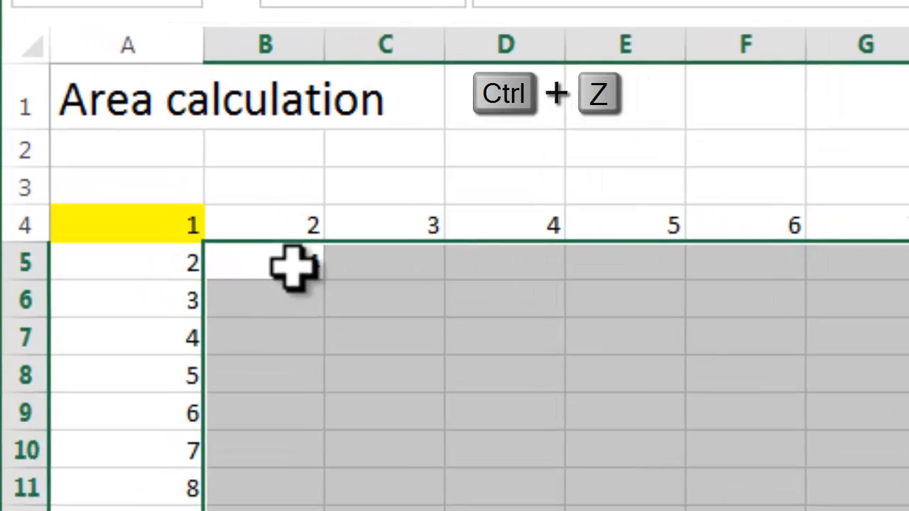
double_click(187, 168)
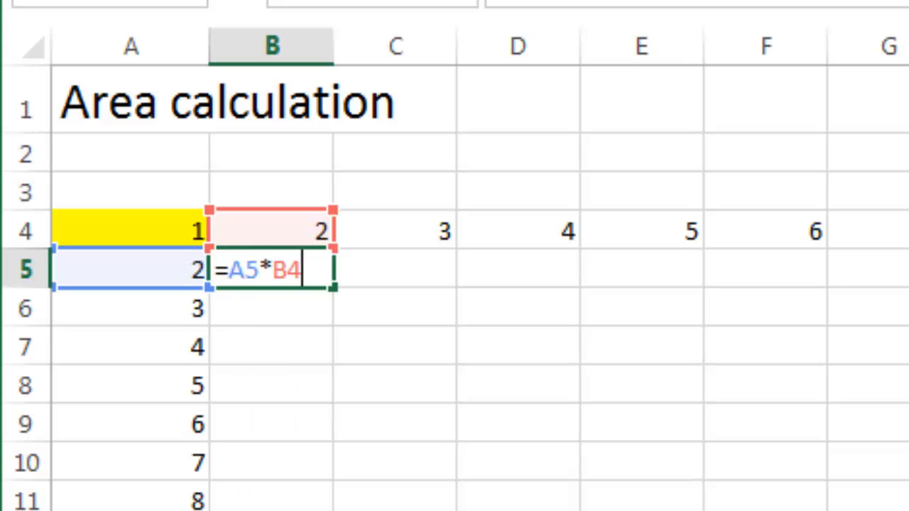
key(ctrl+Return)
key(Delete)
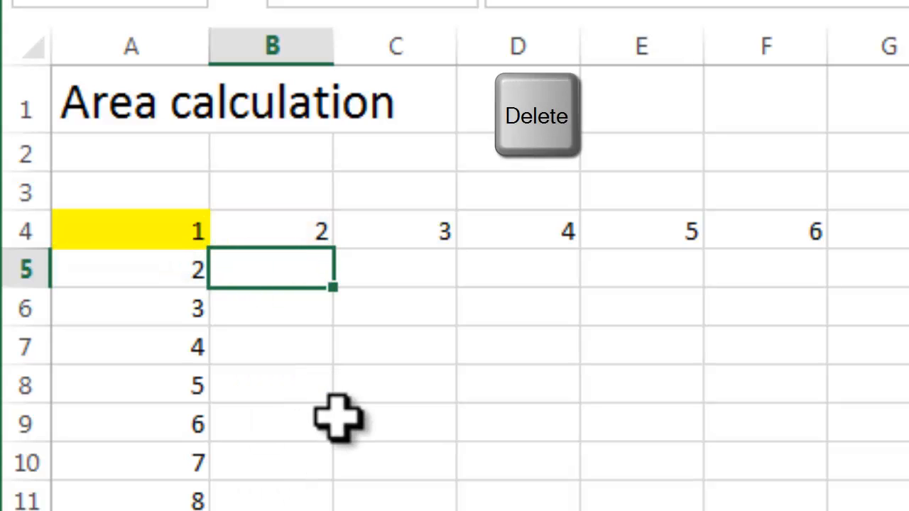
- Enter the mixed-reference formula =$A5*B$4 in B5, locking column A and row 4, and keep B5 selected
text(=)
key(Left)
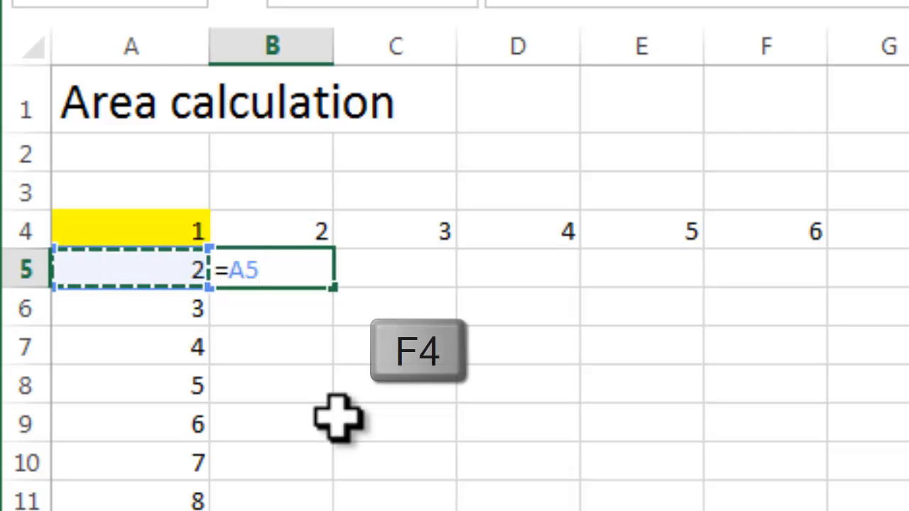
key(F4)
key(F4)
key(F4)
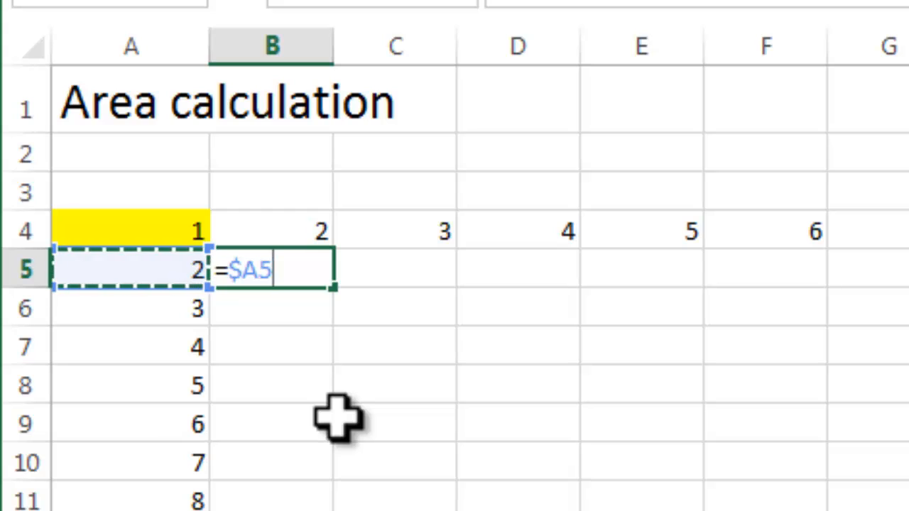
text(*)
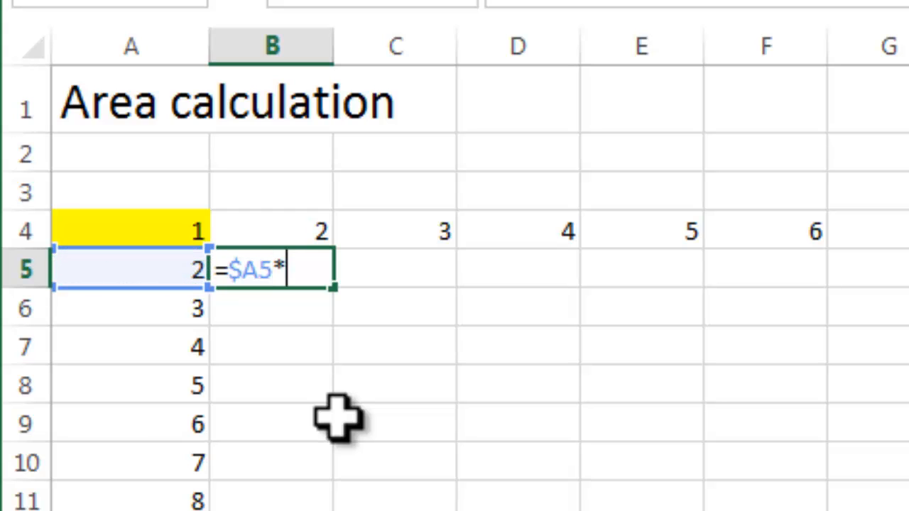
key(Up)
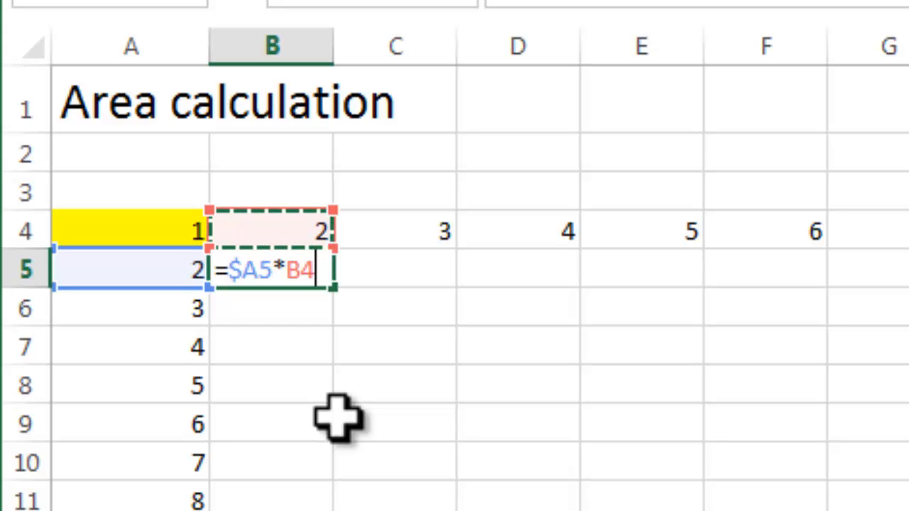
key(F4)
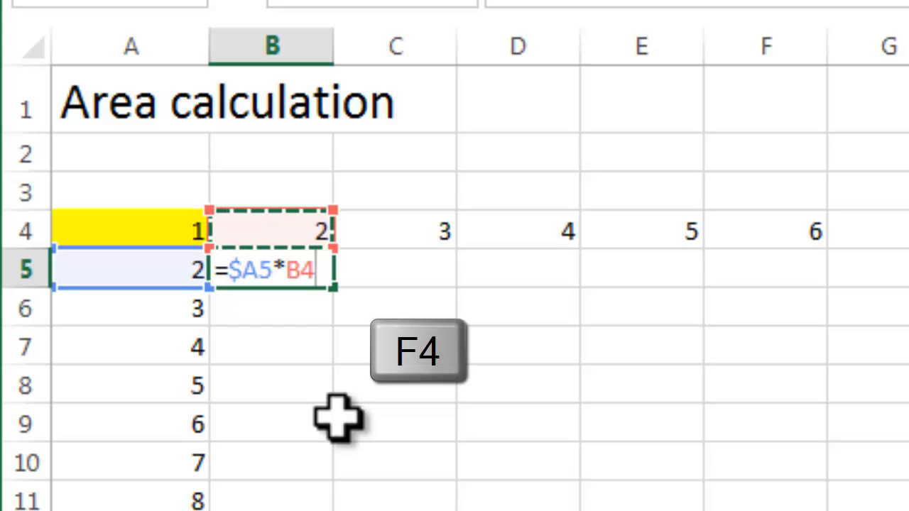
key(F4)
key(F4)
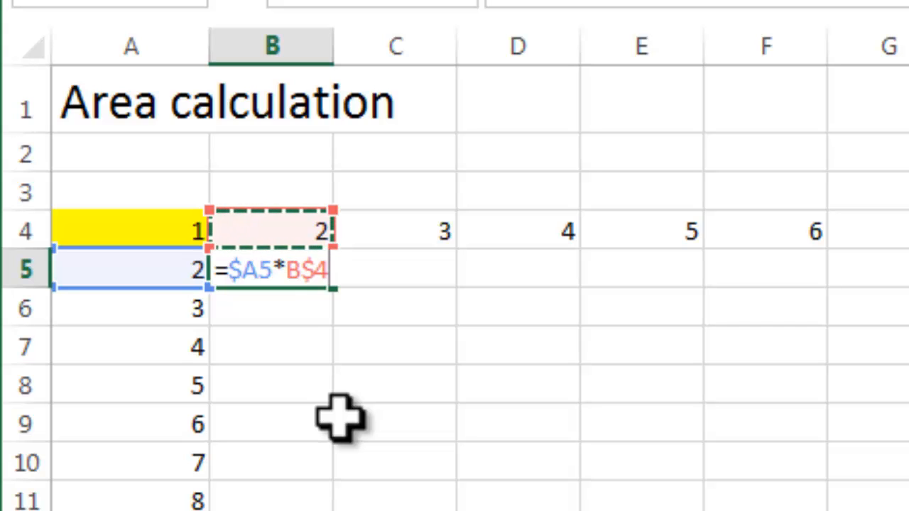
key(Return)
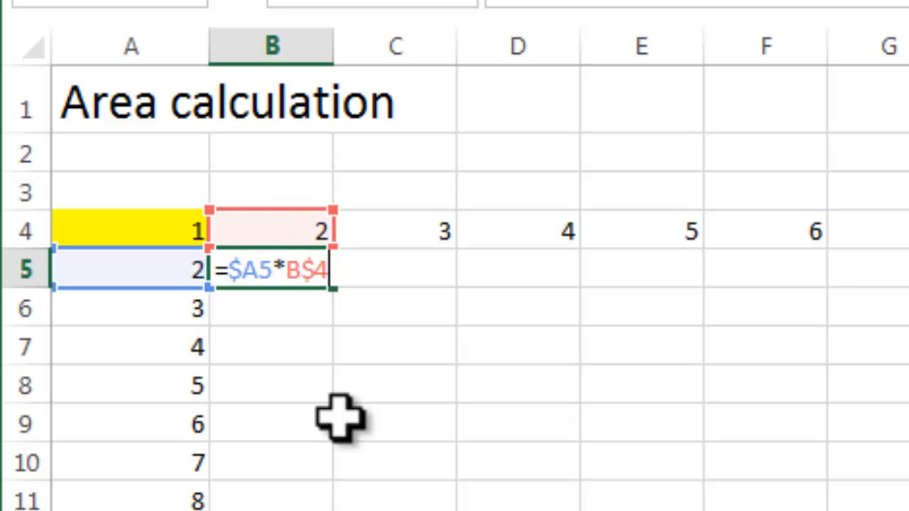
key(ctrl+Return)
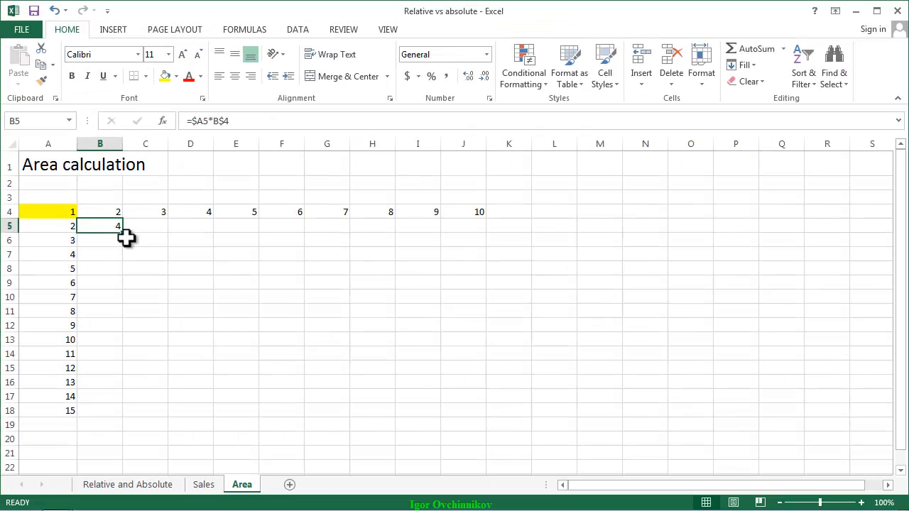
- Copy the mixed-reference formula from B5 to the range B5:J18 and check the formula in D7 without editing it
key(ctrl+c)
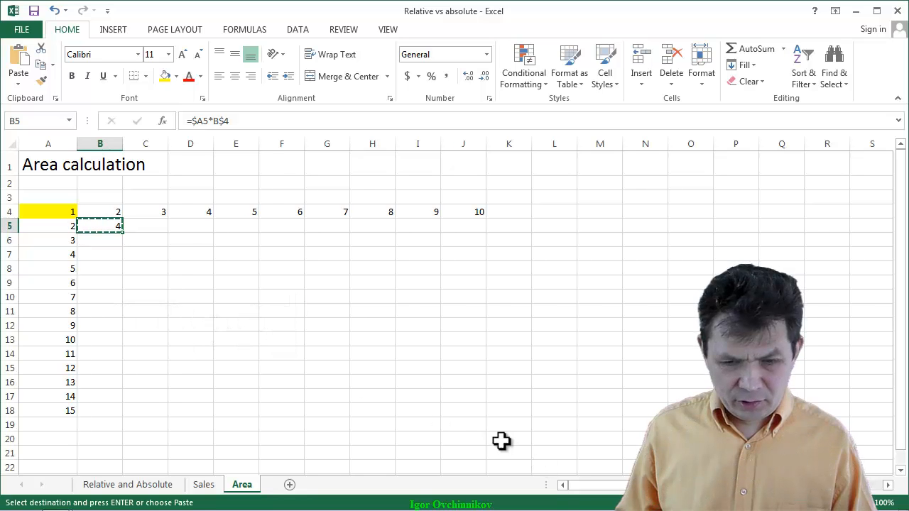
shift+click(471, 409)
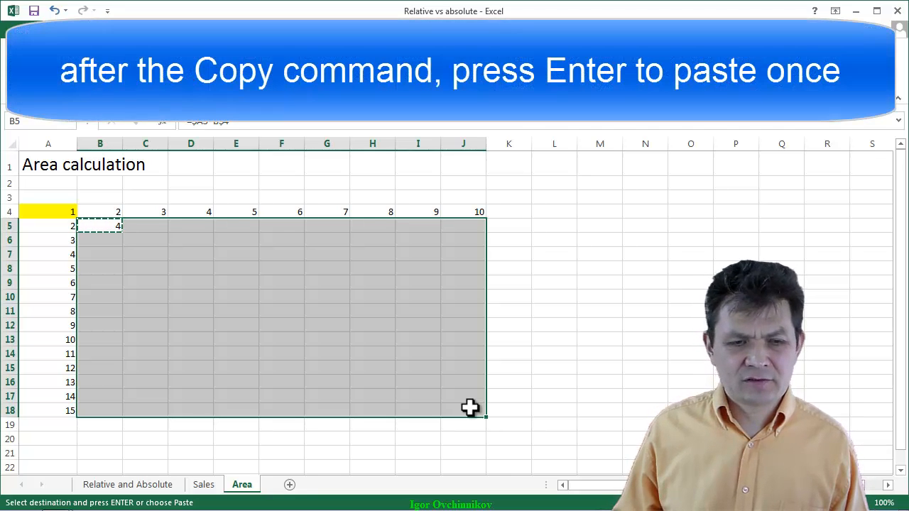
key(Return)
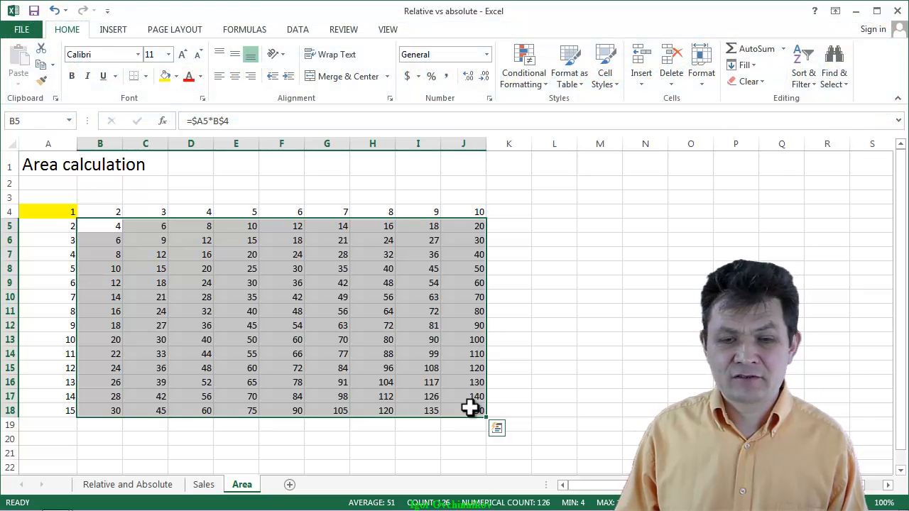
double_click(201, 261)
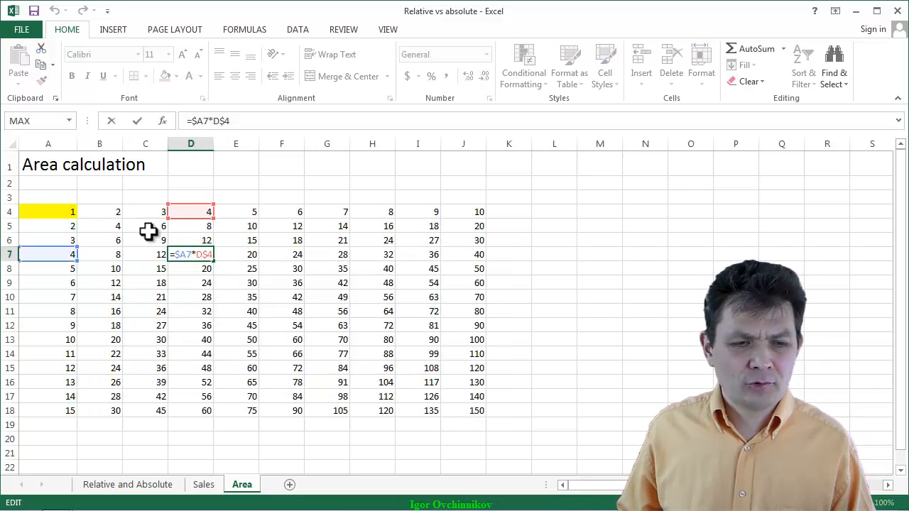
key(Escape)
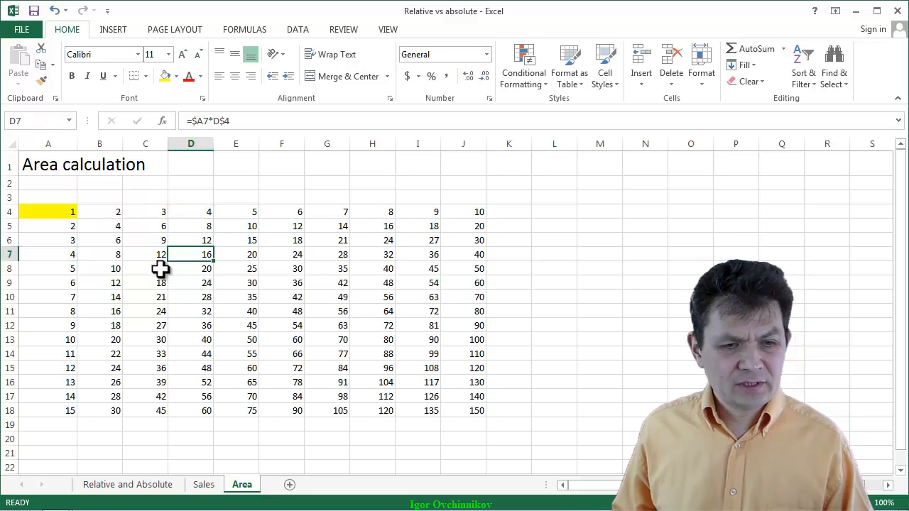
- Show precedent arrows for cells B5, E8 and G11 using Trace Precedents
click(108, 226)
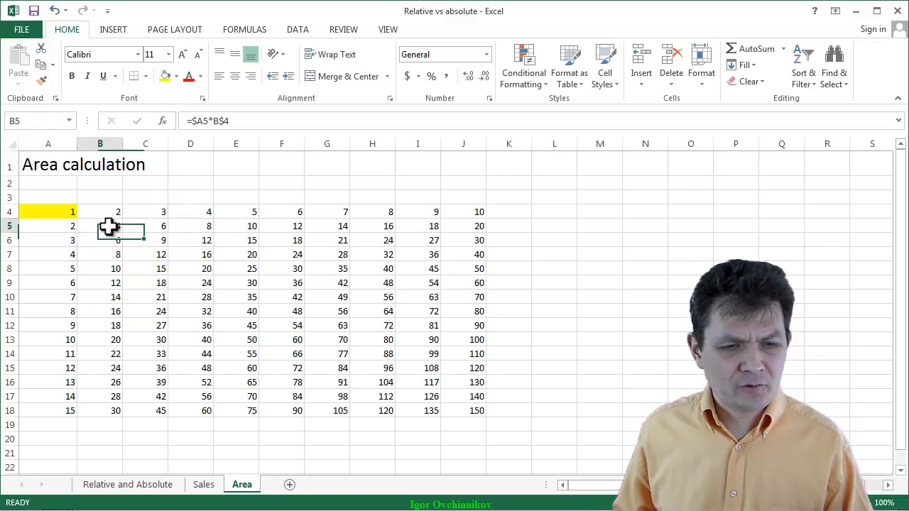
click(240, 30)
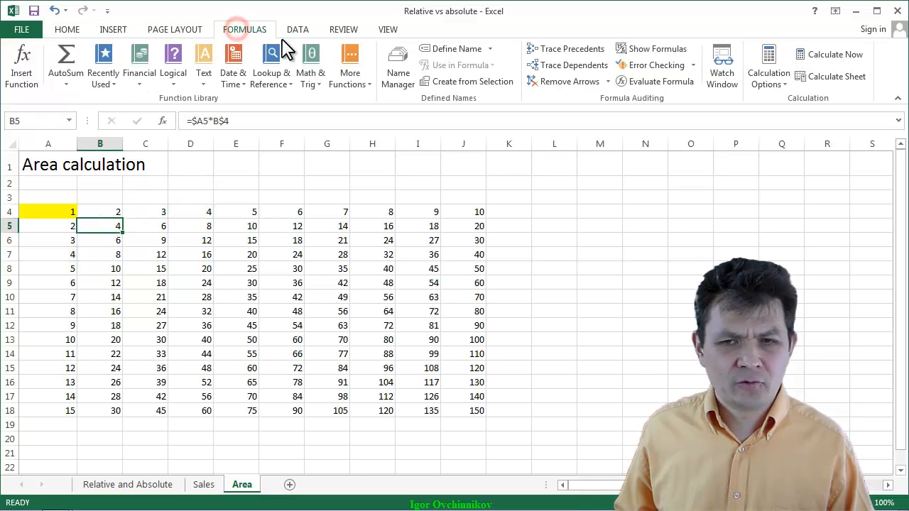
click(561, 52)
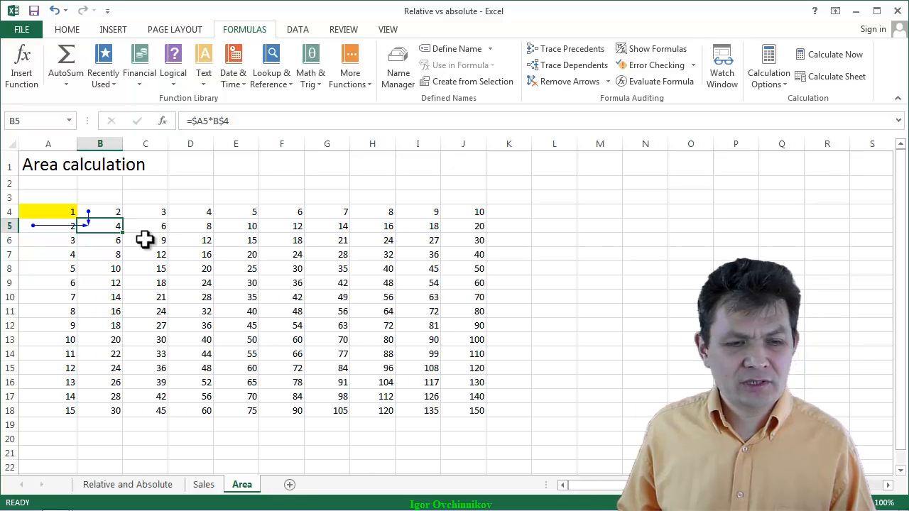
click(244, 270)
click(579, 52)
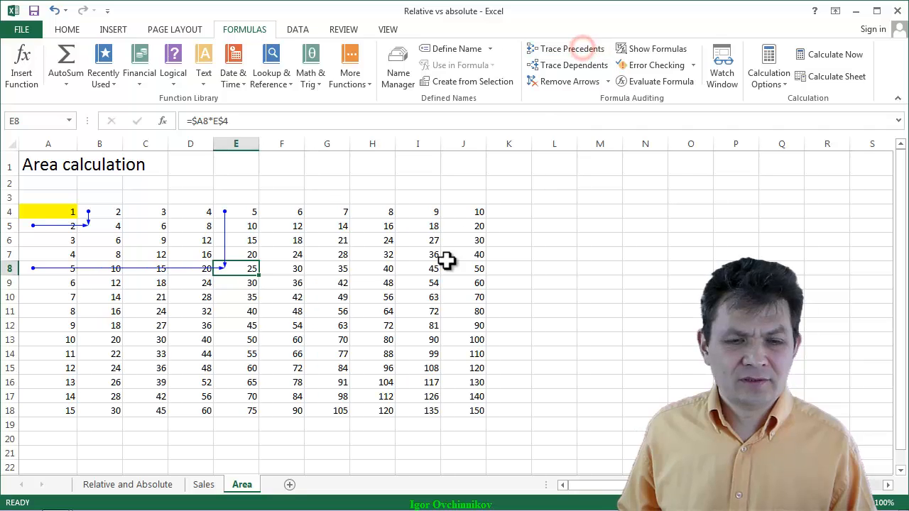
click(338, 310)
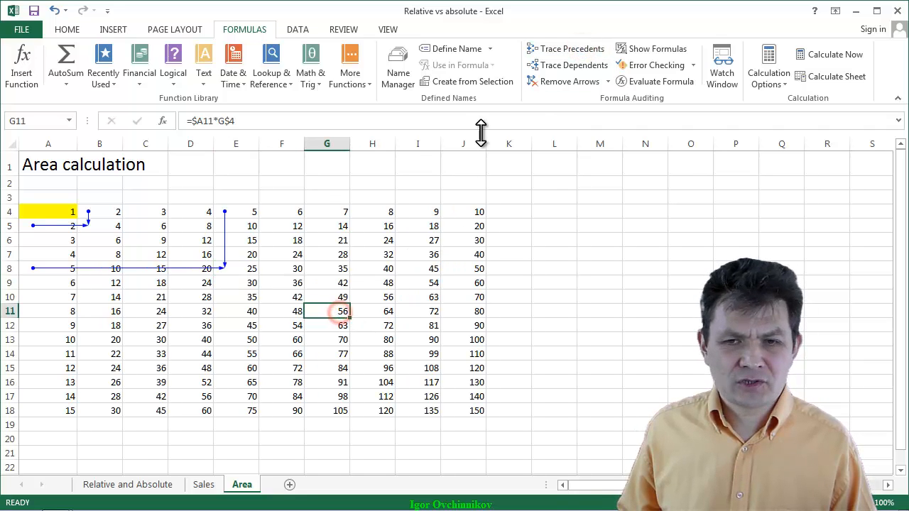
click(552, 56)
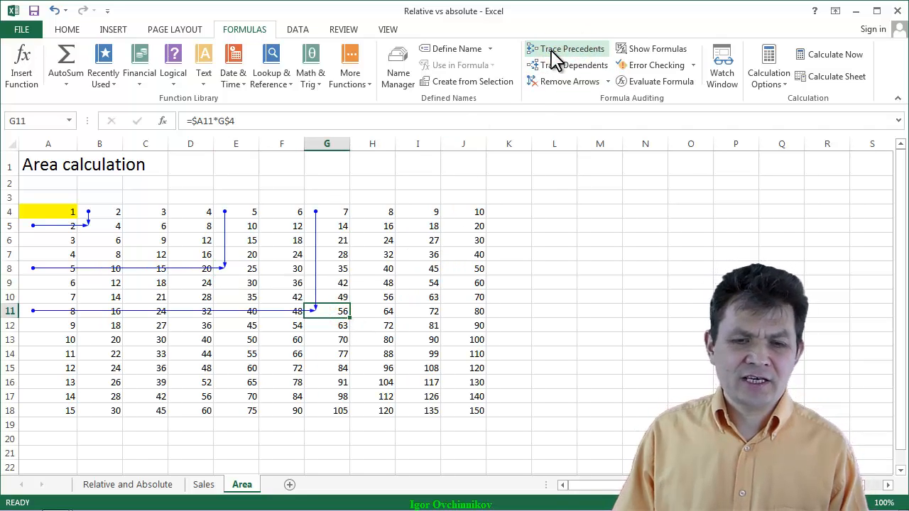